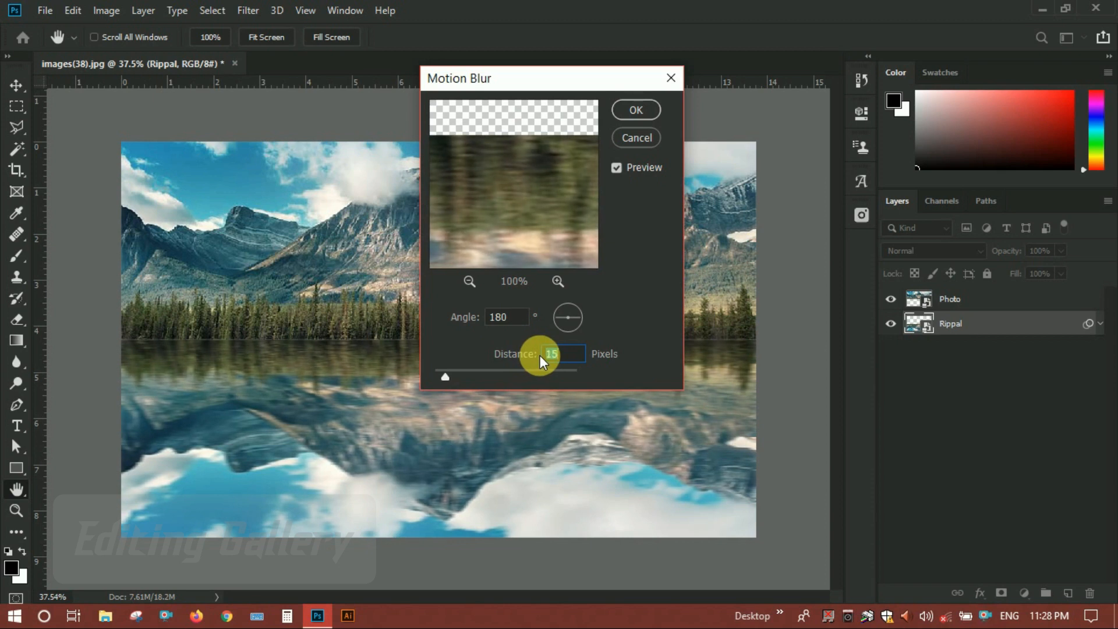
Apply the Motion Blur filter to the Rippal layer at a 180° angle with a distance of 15 pixels
{"action": "key", "text": "Down"}
{"action": "key", "text": "Up"}
{"action": "left_click", "coordinate": [627, 114]}
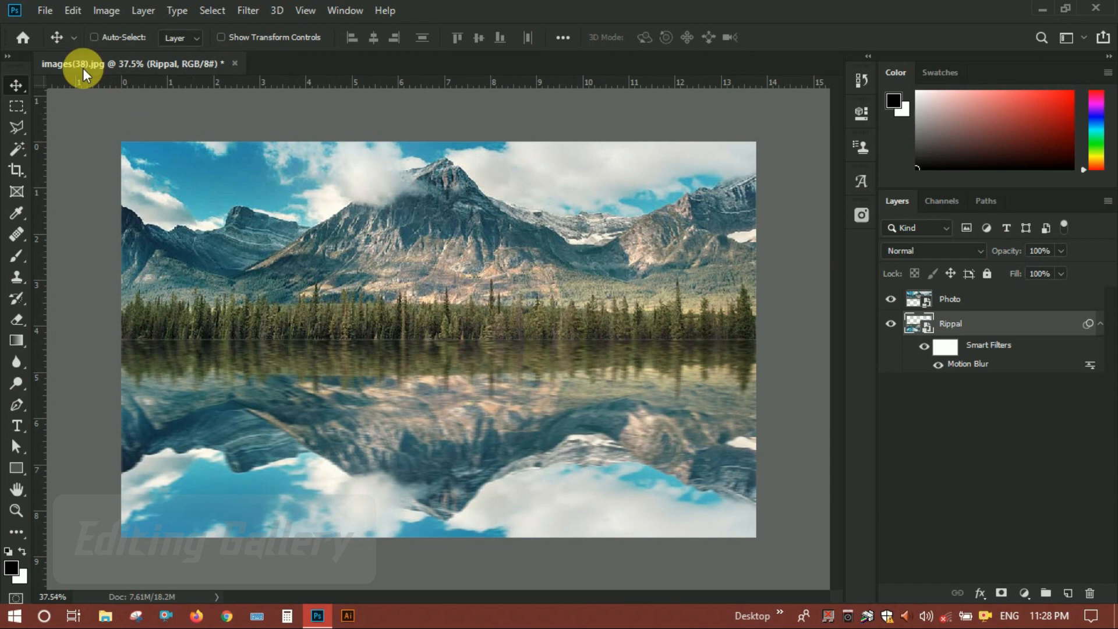
Create a new A4 document (210 x 297 mm, 300 ppi) and unlock its background layer
{"action": "left_click", "coordinate": [44, 10]}
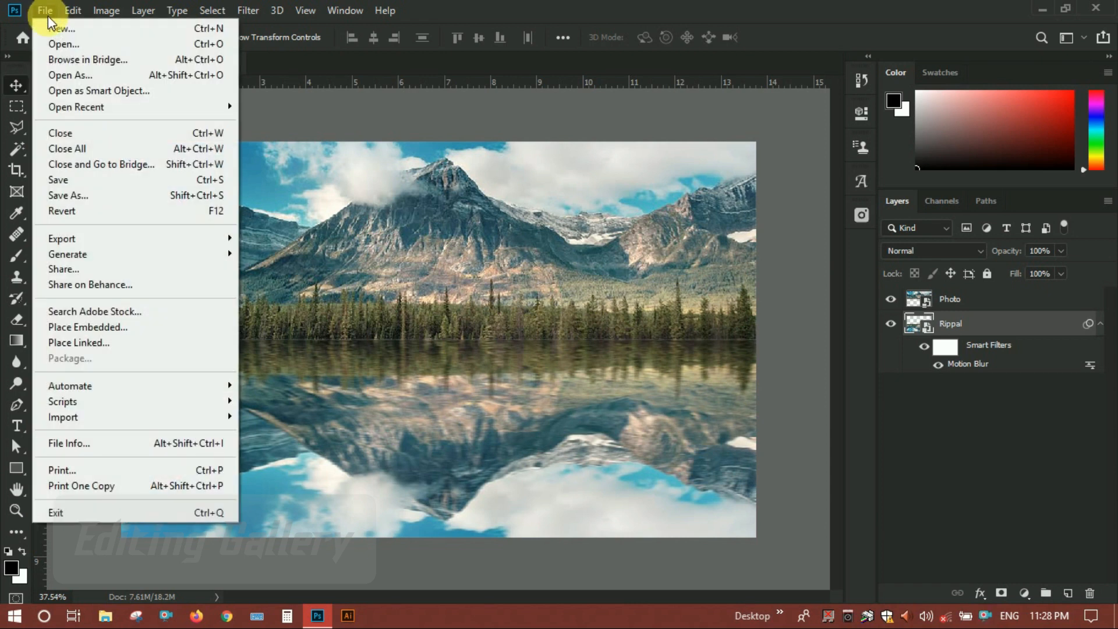
{"action": "left_click", "coordinate": [124, 107]}
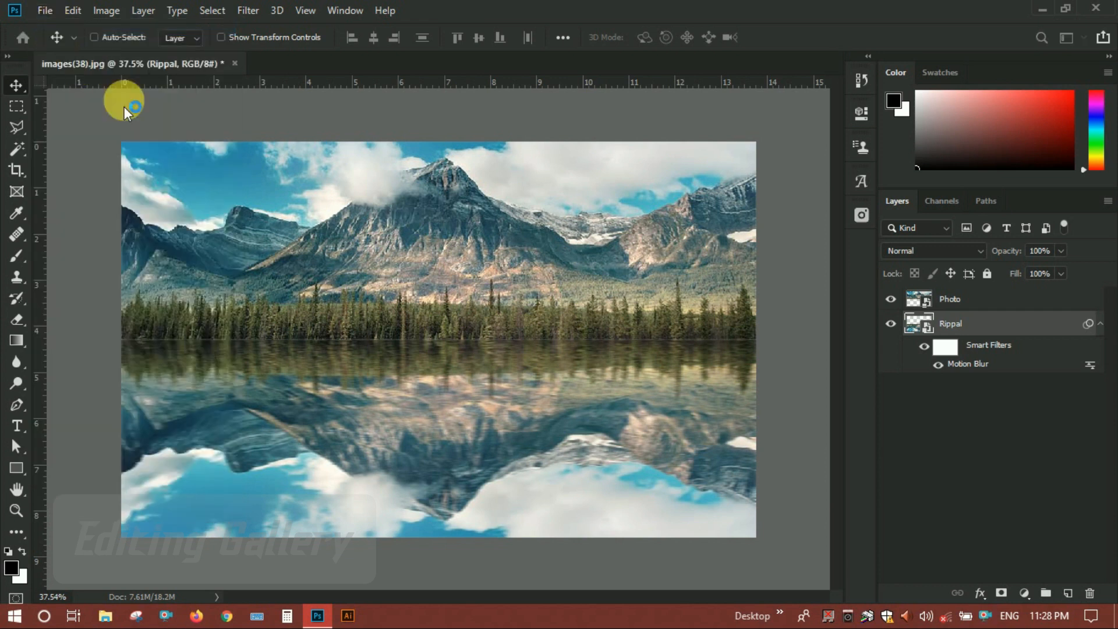
{"action": "key", "text": "ctrl+n"}
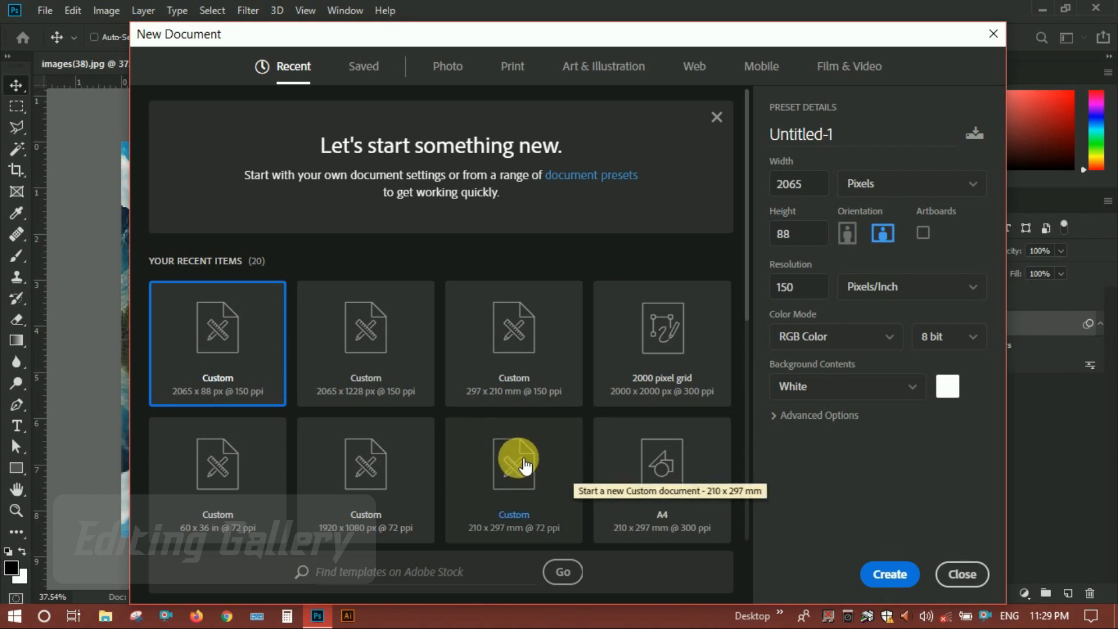
{"action": "left_click", "coordinate": [661, 477]}
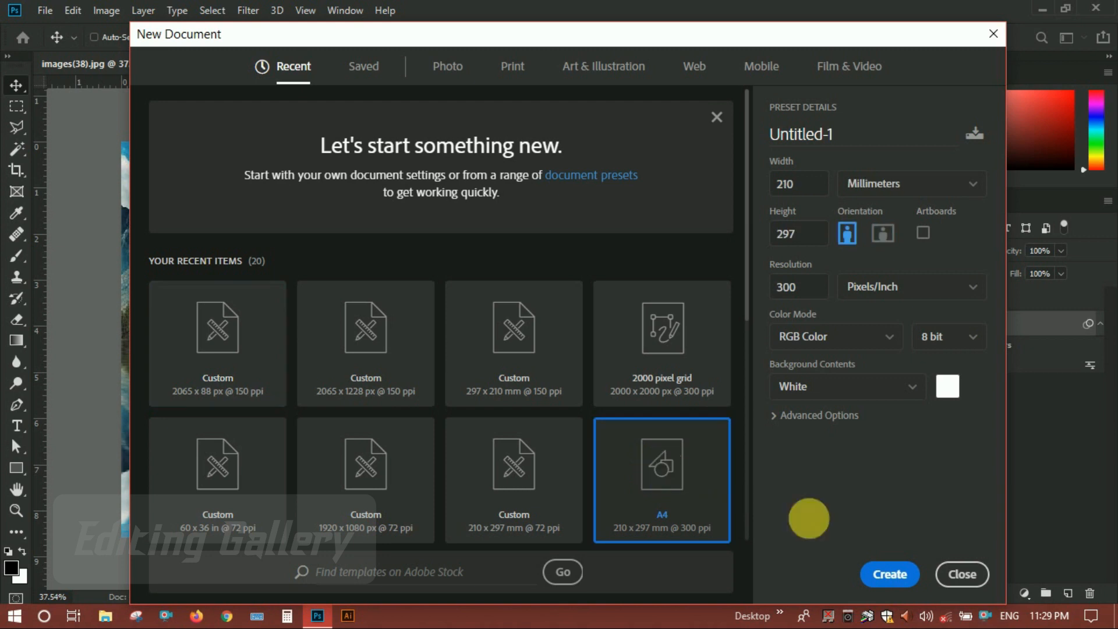
{"action": "left_click", "coordinate": [905, 574]}
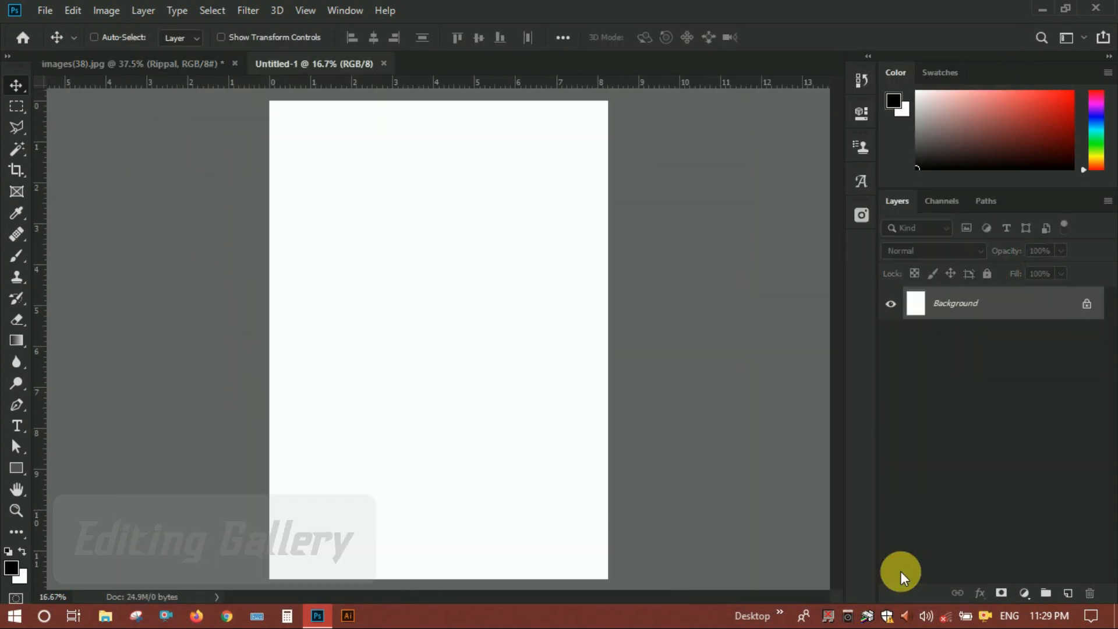
{"action": "left_click", "coordinate": [1087, 303]}
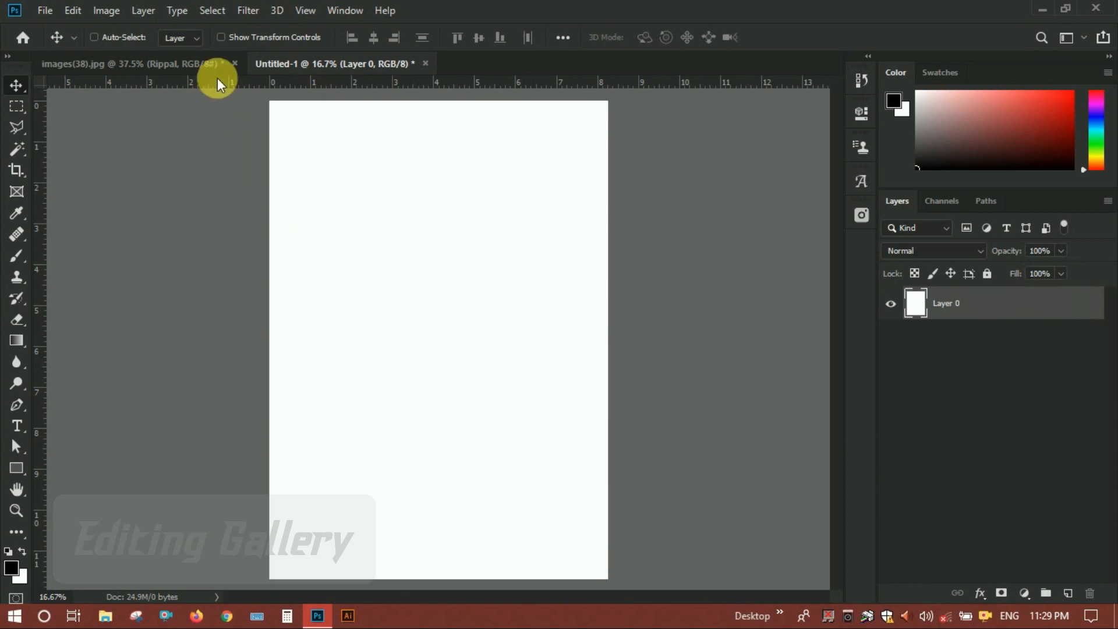
Apply the Add Noise filter to the white layer with an amount of 100%, Gaussian distribution and Monochromatic on
{"action": "left_click", "coordinate": [247, 11]}
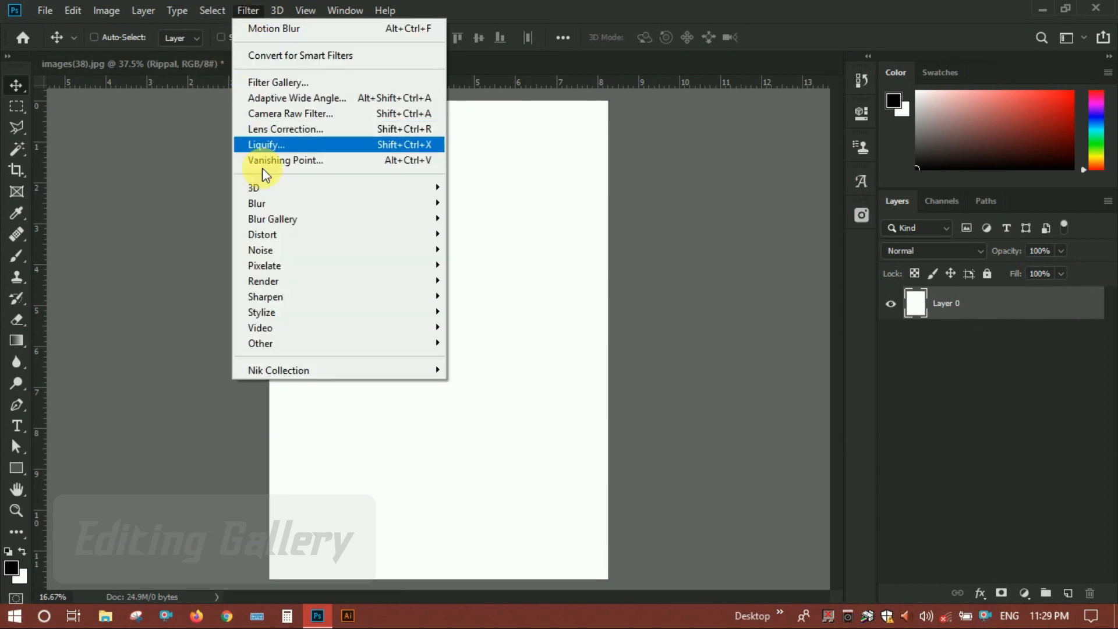
{"action": "mouse_move", "coordinate": [366, 250]}
{"action": "left_click", "coordinate": [476, 248]}
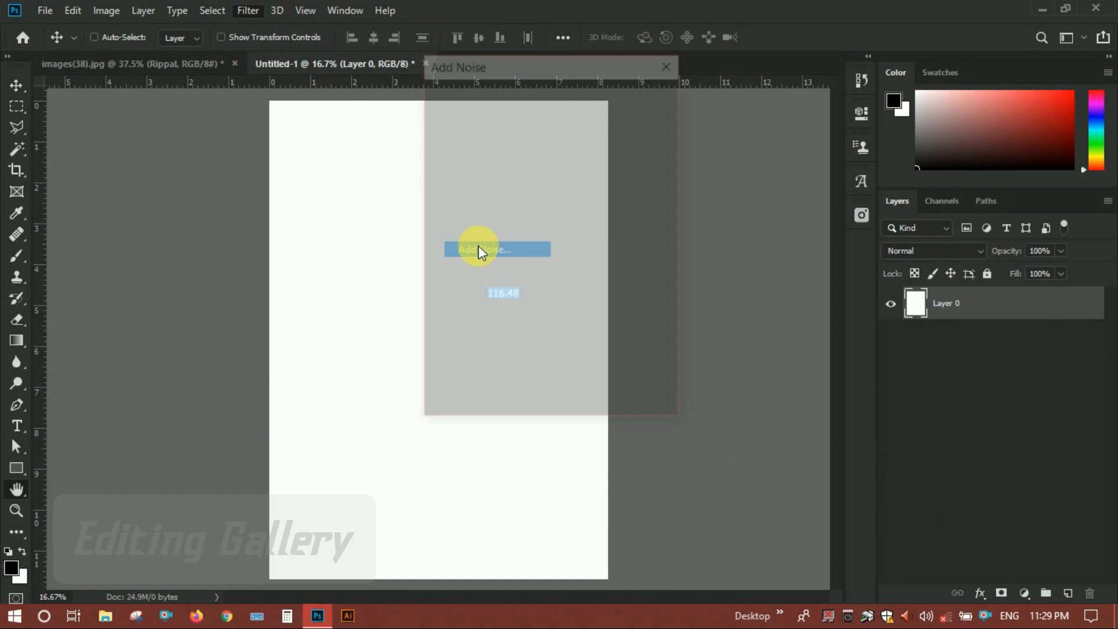
{"action": "left_click_drag", "start_coordinate": [525, 317], "coordinate": [533, 319]}
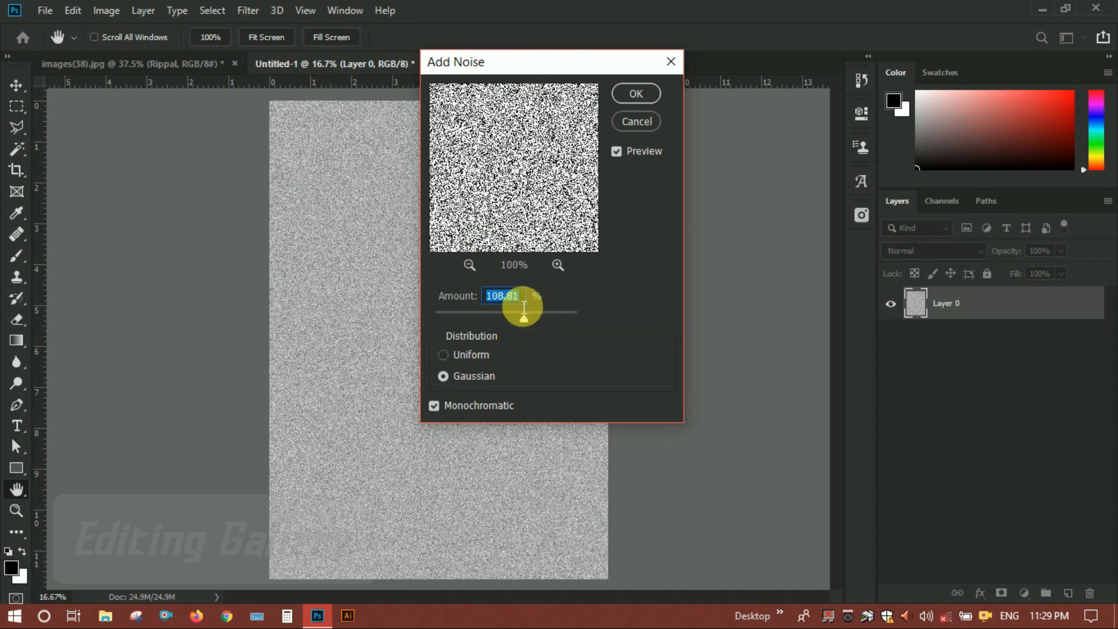
{"action": "type", "text": "100"}
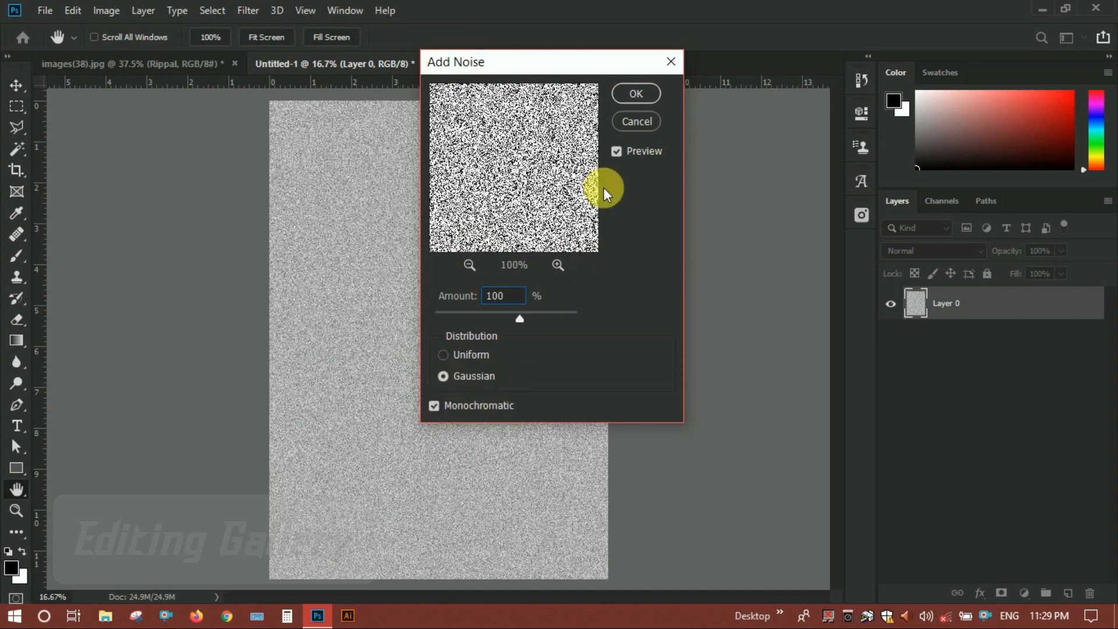
{"action": "left_click", "coordinate": [633, 93]}
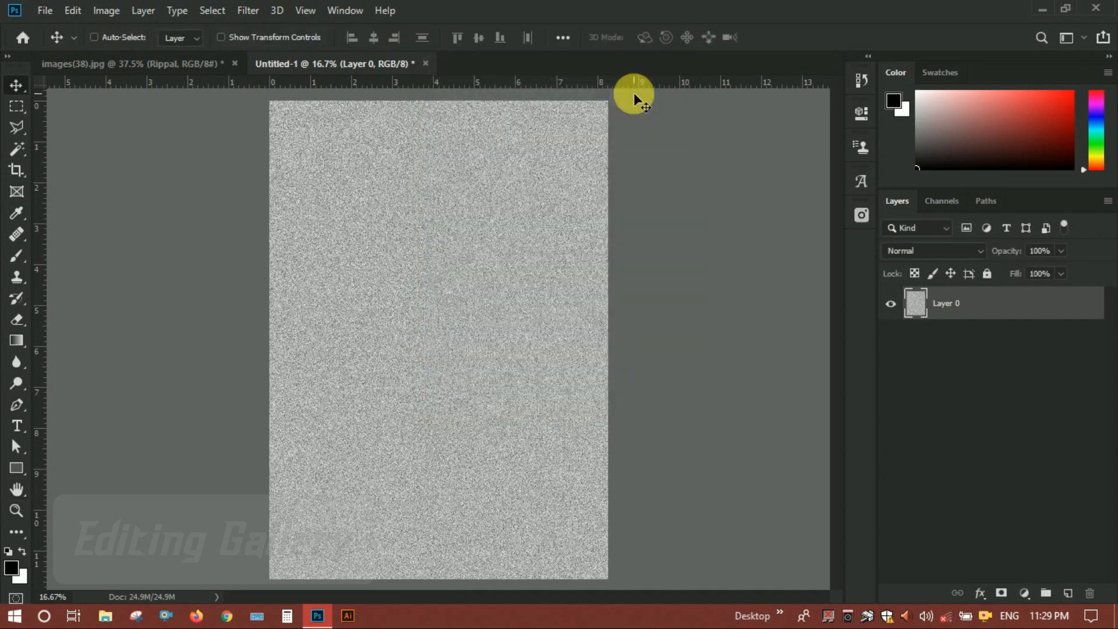
Soften the noise layer with a Gaussian Blur of 1.5 pixels radius
{"action": "left_click", "coordinate": [247, 9]}
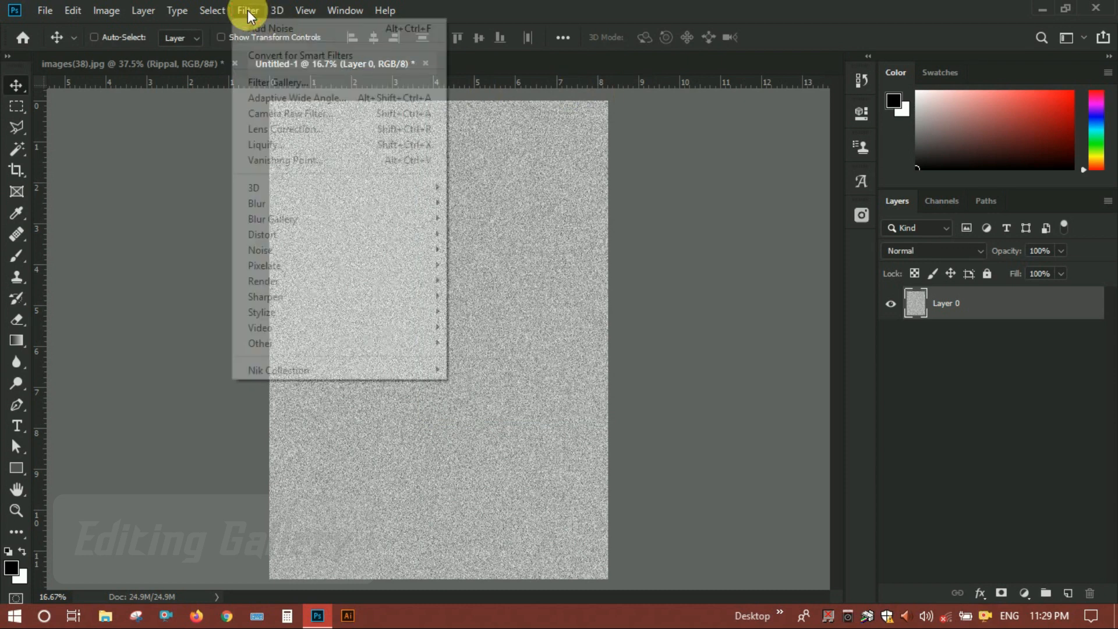
{"action": "mouse_move", "coordinate": [282, 200]}
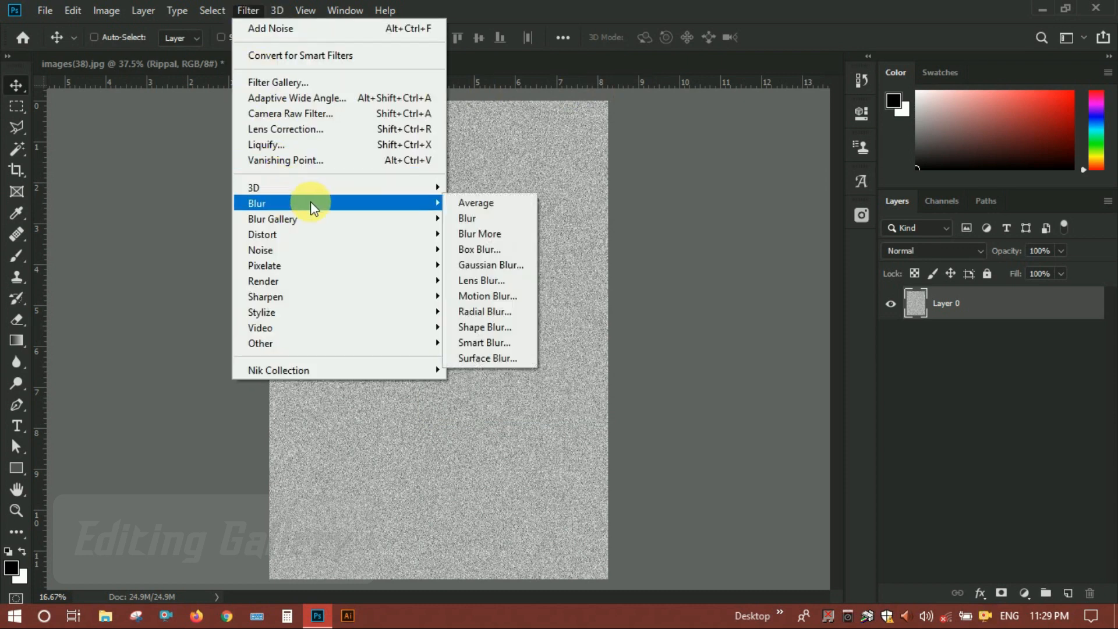
{"action": "left_click", "coordinate": [498, 260]}
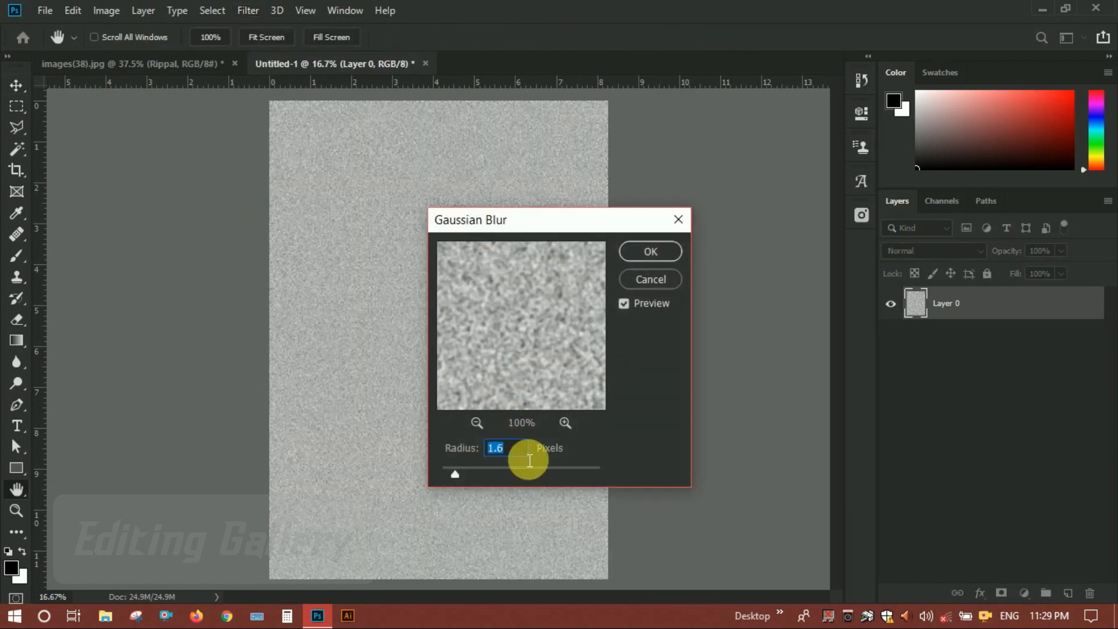
{"action": "left_click_drag", "start_coordinate": [488, 454], "coordinate": [514, 458]}
{"action": "key", "text": "Down"}
{"action": "key", "text": "Down"}
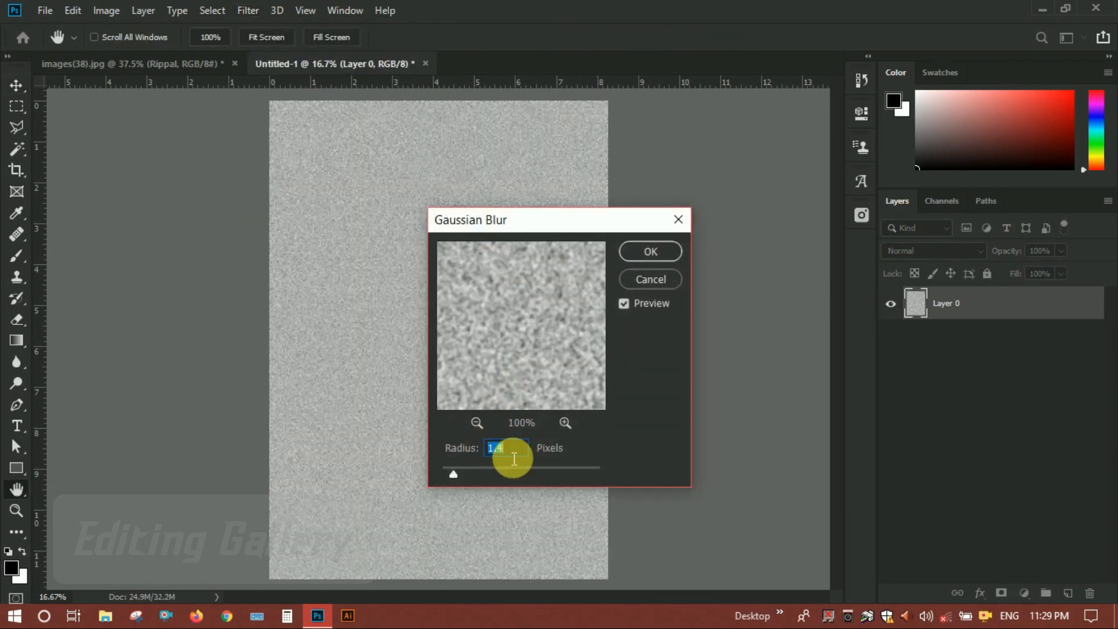
{"action": "key", "text": "Up"}
{"action": "left_click", "coordinate": [648, 257]}
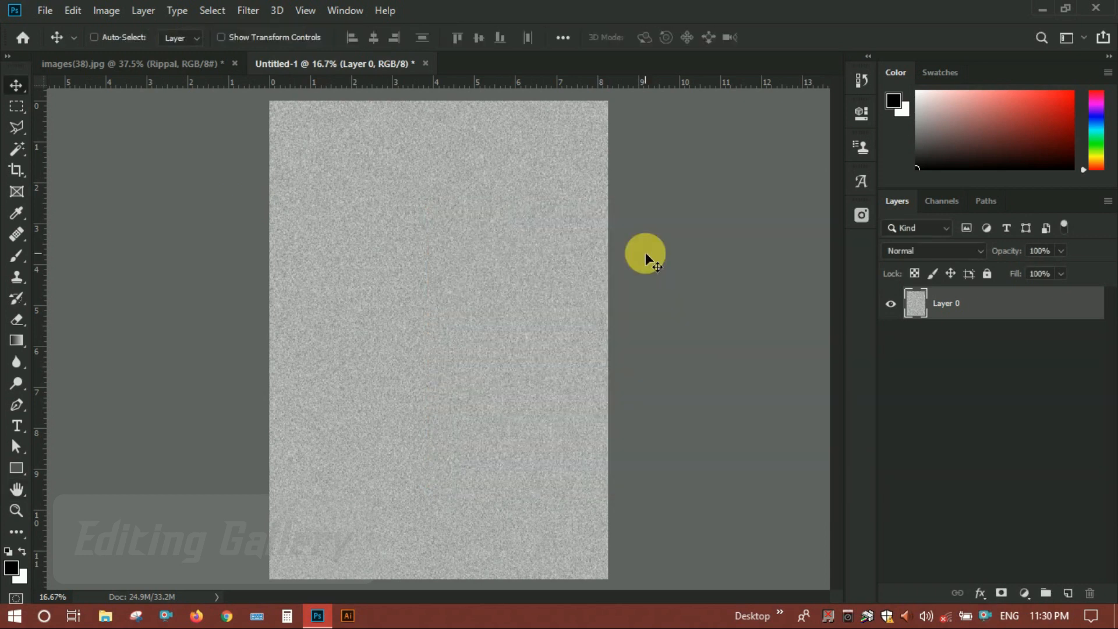
{"action": "left_click", "coordinate": [933, 203]}
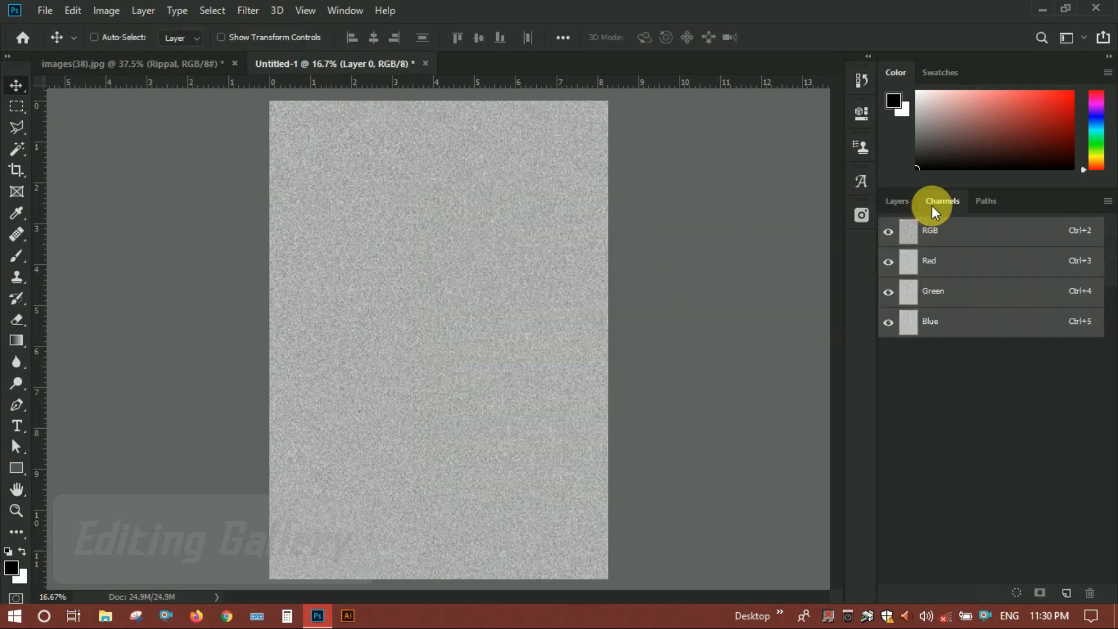
{"action": "left_click", "coordinate": [906, 201]}
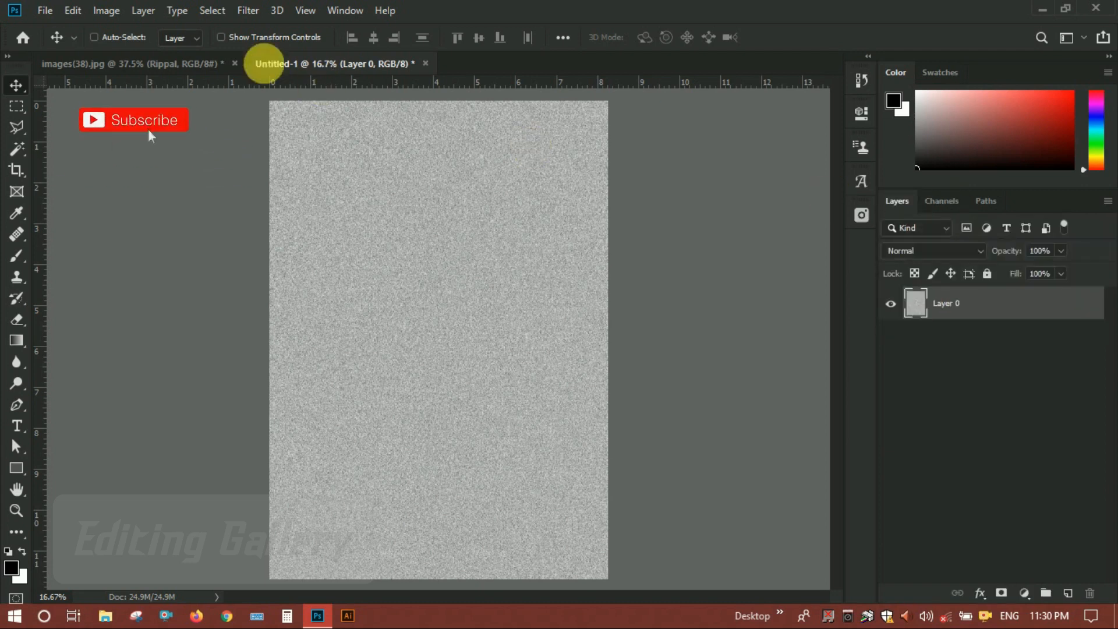
{"action": "left_click", "coordinate": [304, 11]}
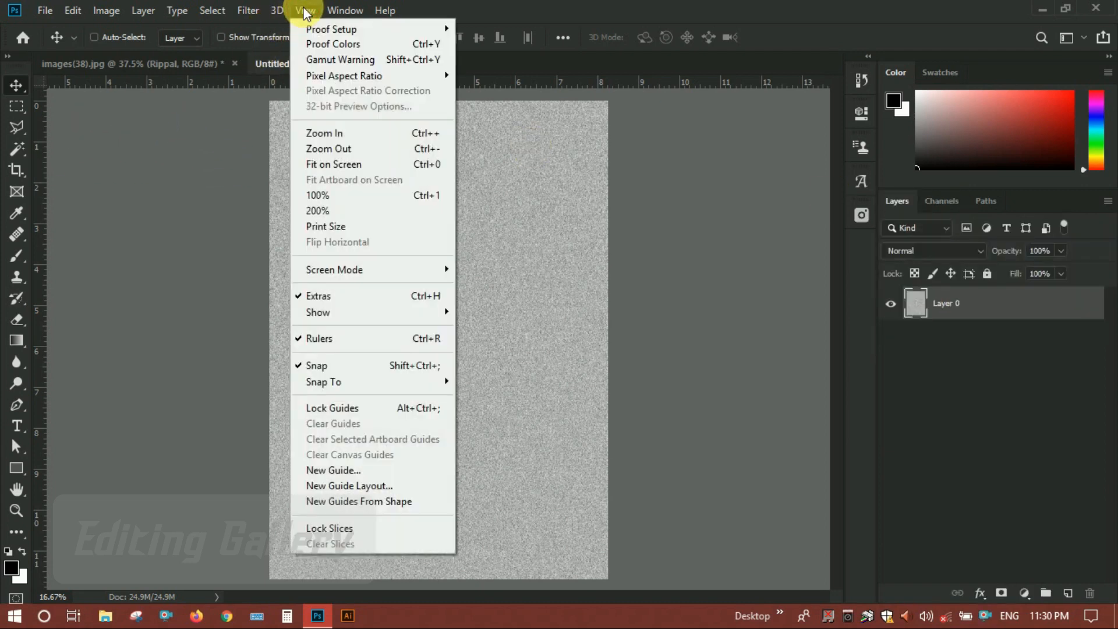
{"action": "left_click", "coordinate": [336, 10]}
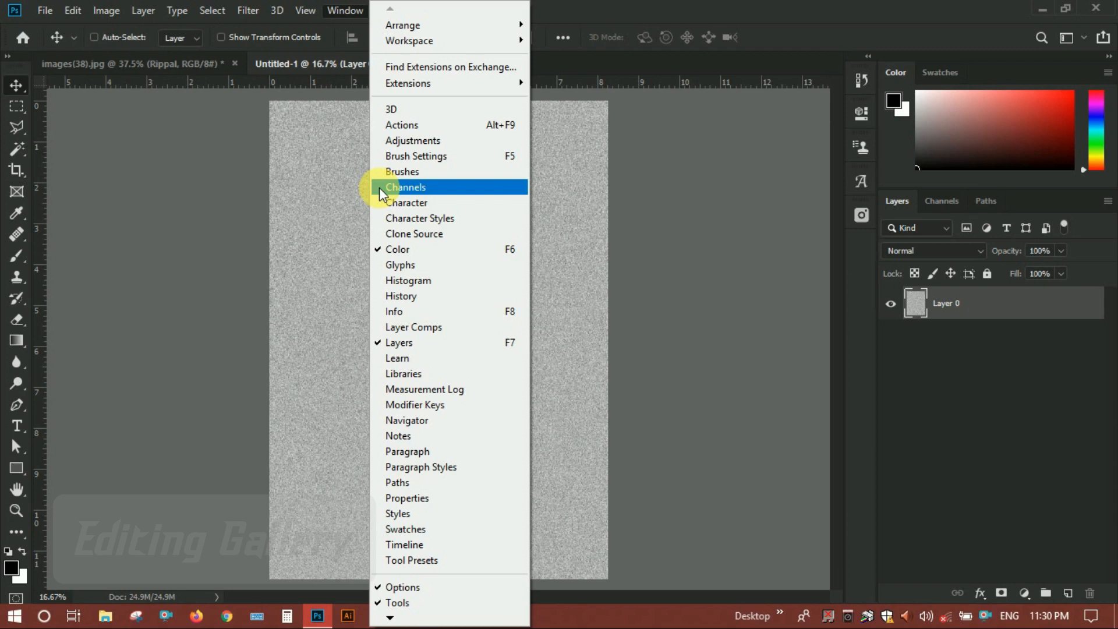
Apply the Emboss filter to the Red channel only, with angle 90°, height 60 pixels and amount 500%
{"action": "left_click", "coordinate": [945, 201]}
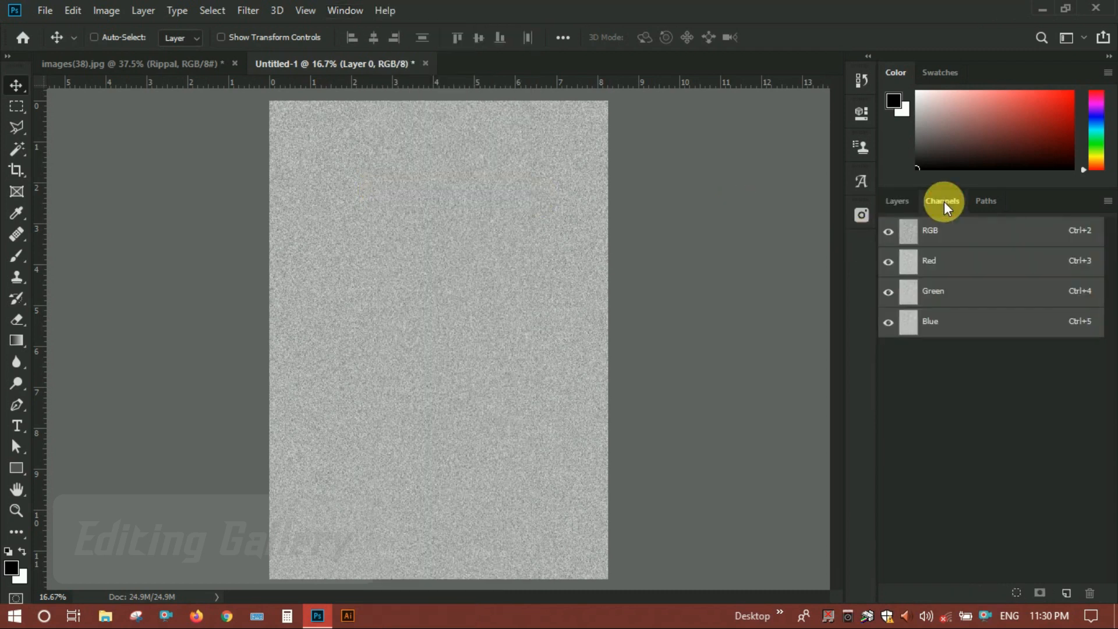
{"action": "left_click", "coordinate": [942, 269]}
{"action": "left_click", "coordinate": [248, 11]}
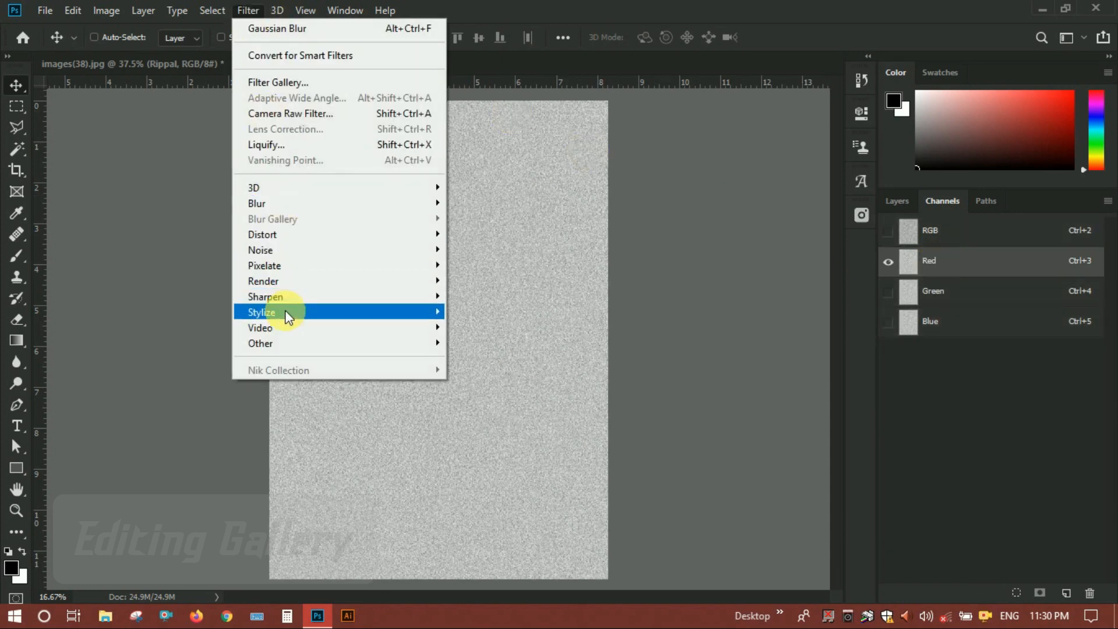
{"action": "mouse_move", "coordinate": [289, 316]}
{"action": "left_click", "coordinate": [495, 327]}
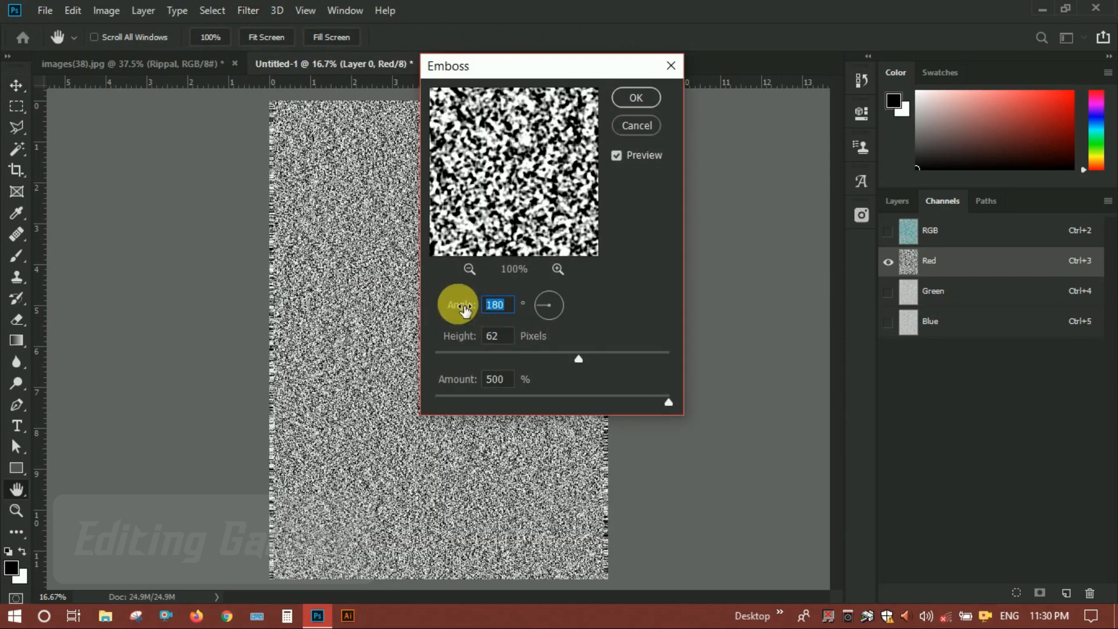
{"action": "type", "text": "90"}
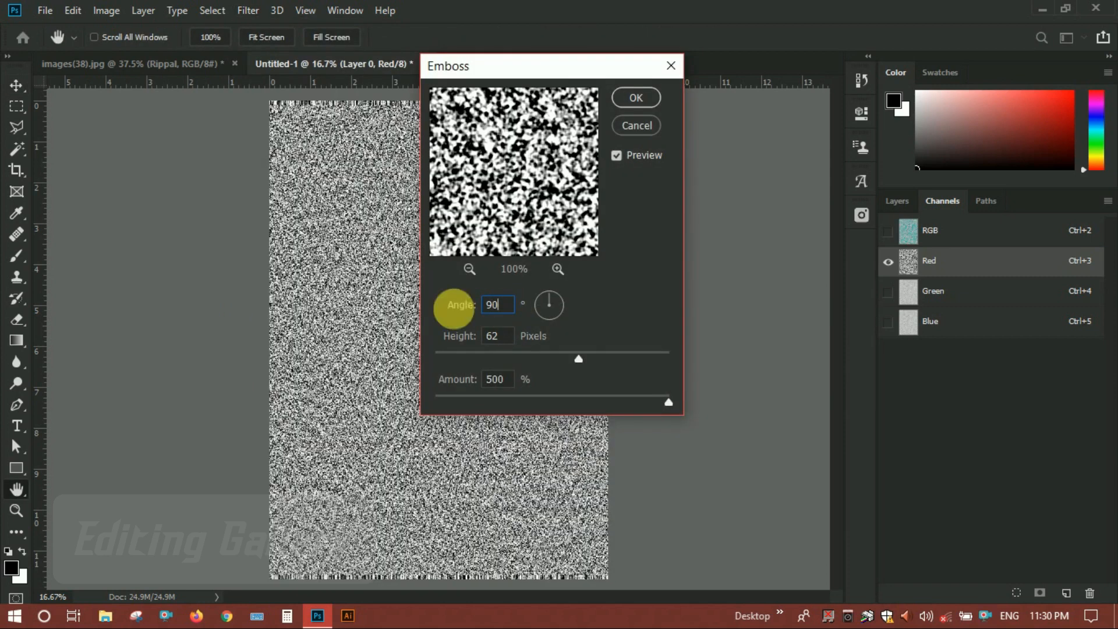
{"action": "left_click", "coordinate": [582, 358]}
{"action": "left_click_drag", "start_coordinate": [575, 359], "coordinate": [574, 359]}
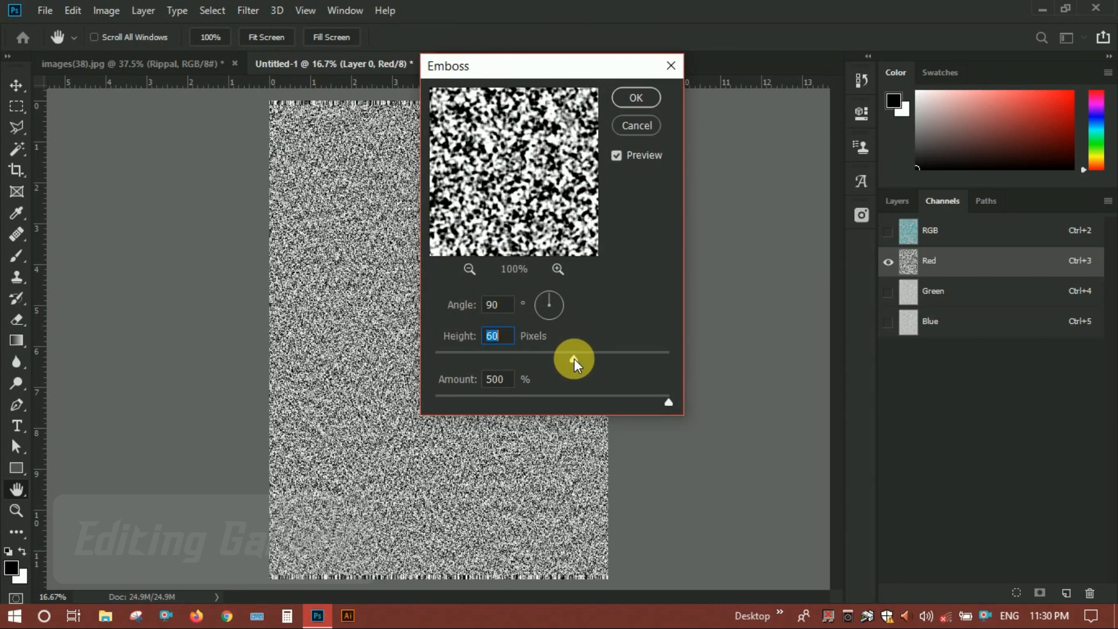
{"action": "left_click", "coordinate": [635, 98]}
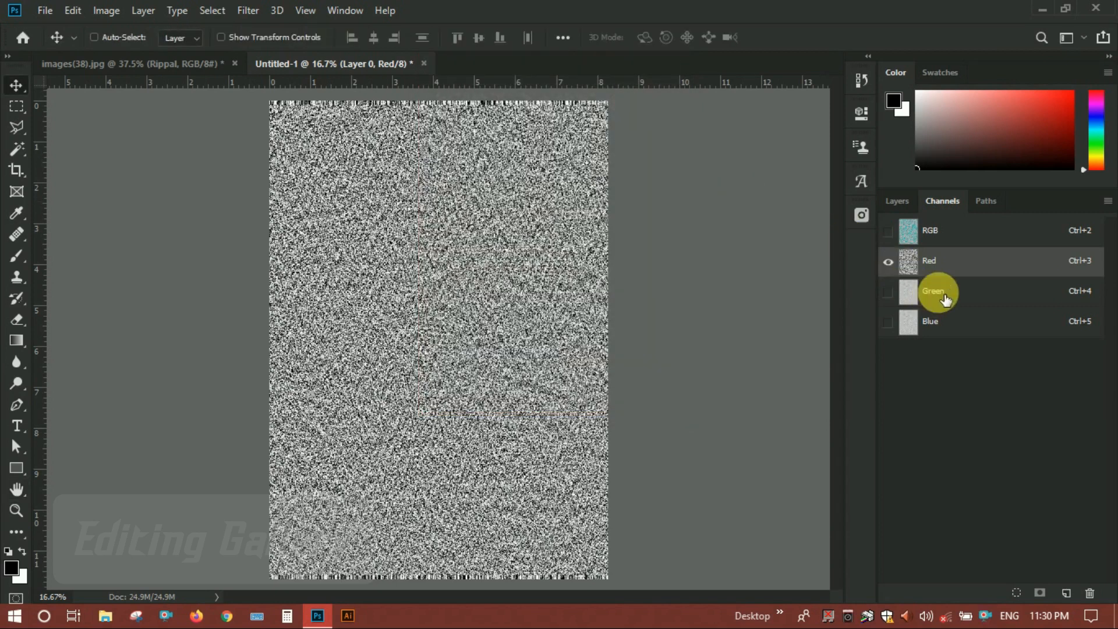
Apply the Emboss filter to the Green channel only, with angle 180°, height 60 pixels and amount 500%
{"action": "left_click", "coordinate": [937, 291]}
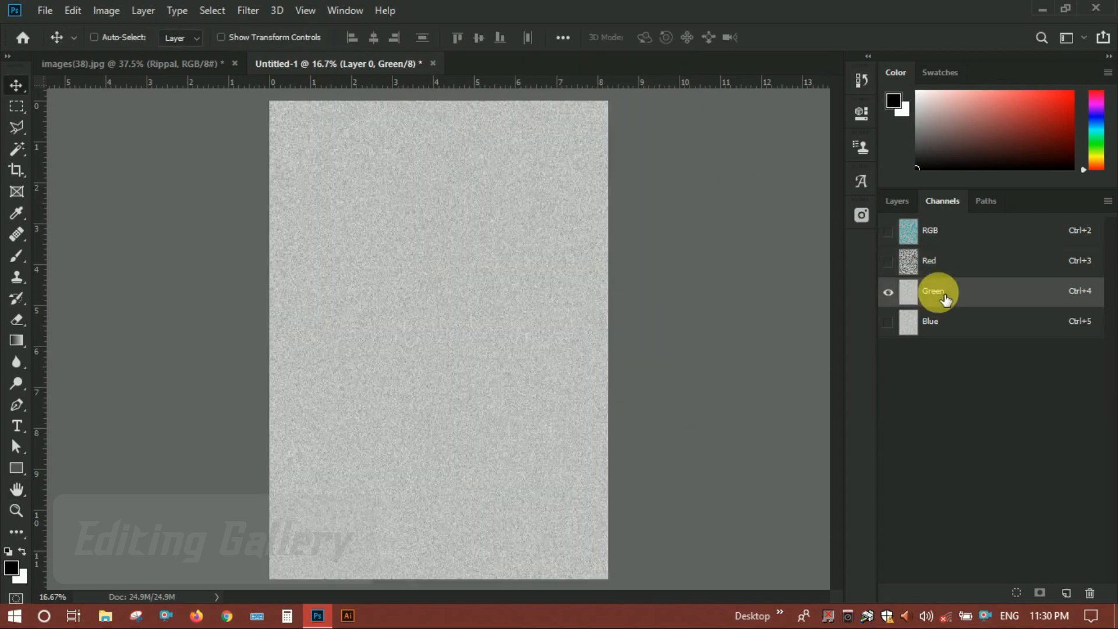
{"action": "left_click", "coordinate": [241, 8]}
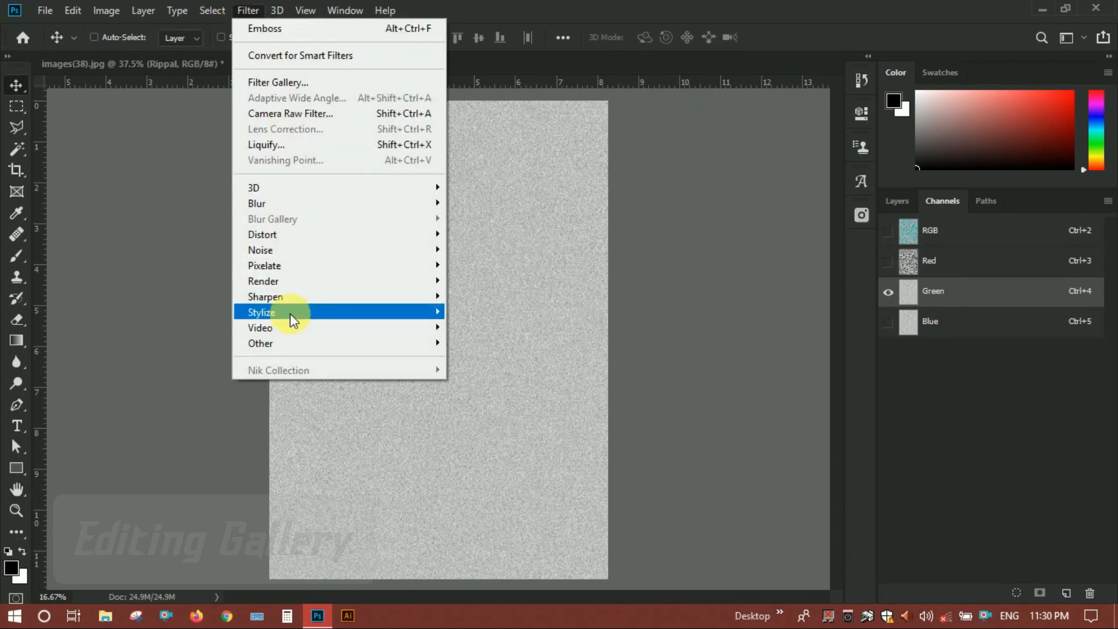
{"action": "mouse_move", "coordinate": [290, 314]}
{"action": "left_click", "coordinate": [492, 324]}
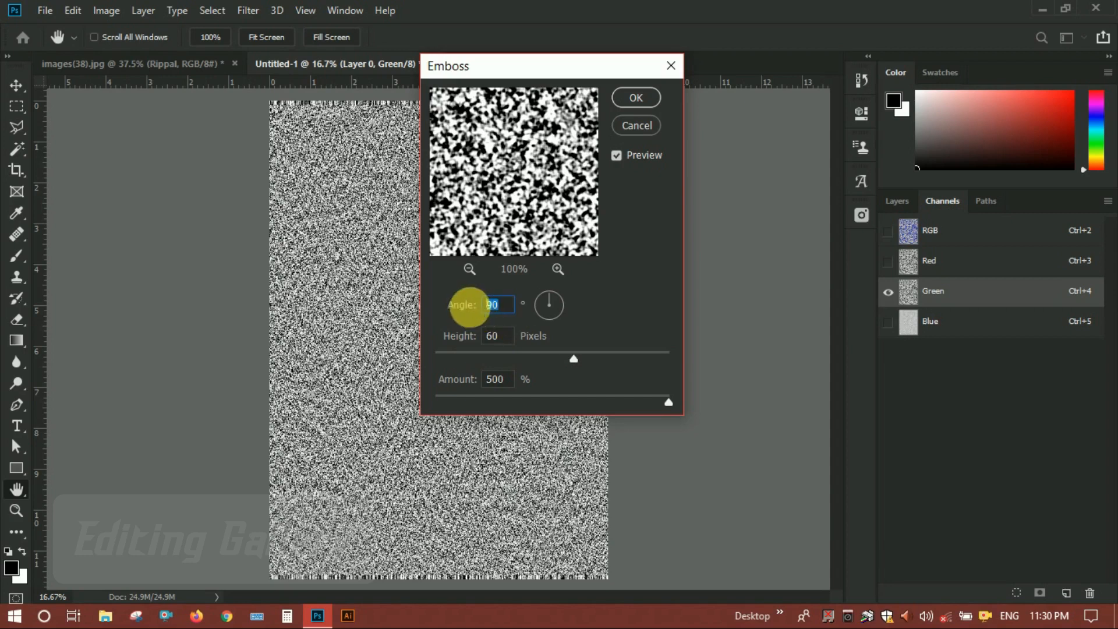
{"action": "type", "text": "180"}
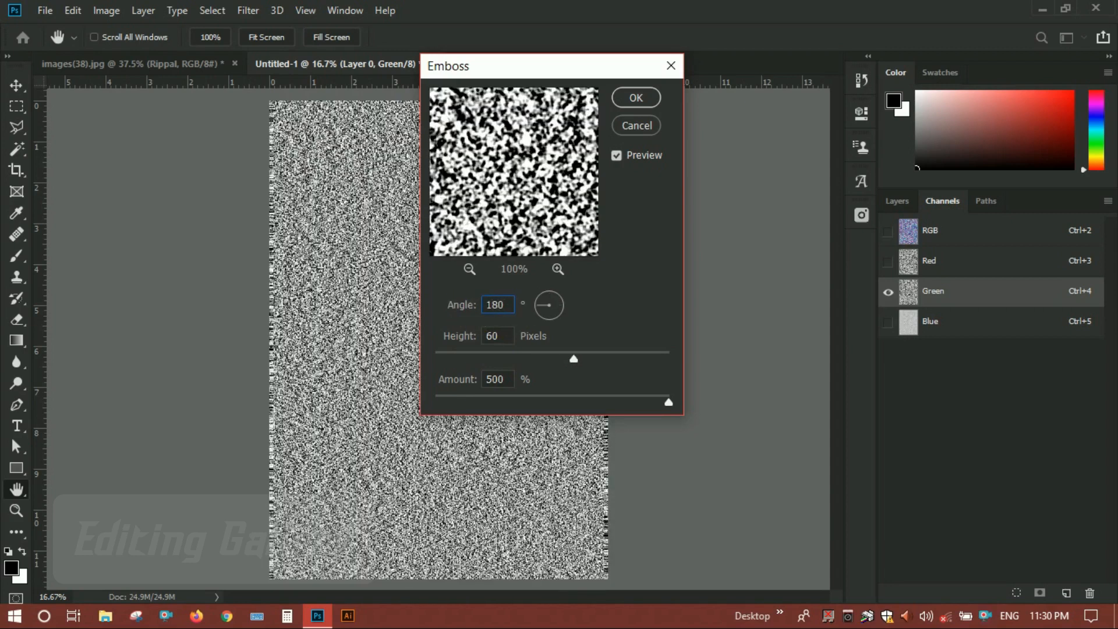
{"action": "type", "text": "v"}
{"action": "key", "text": "Return"}
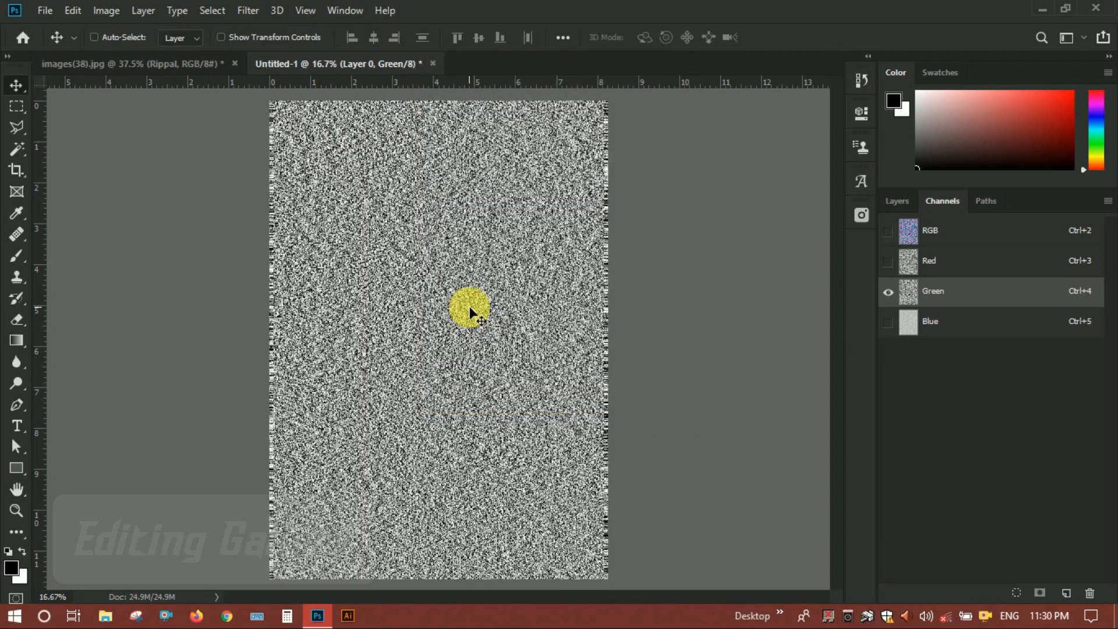
Reactivate the RGB composite channel and return to the layer list
{"action": "left_click", "coordinate": [947, 234]}
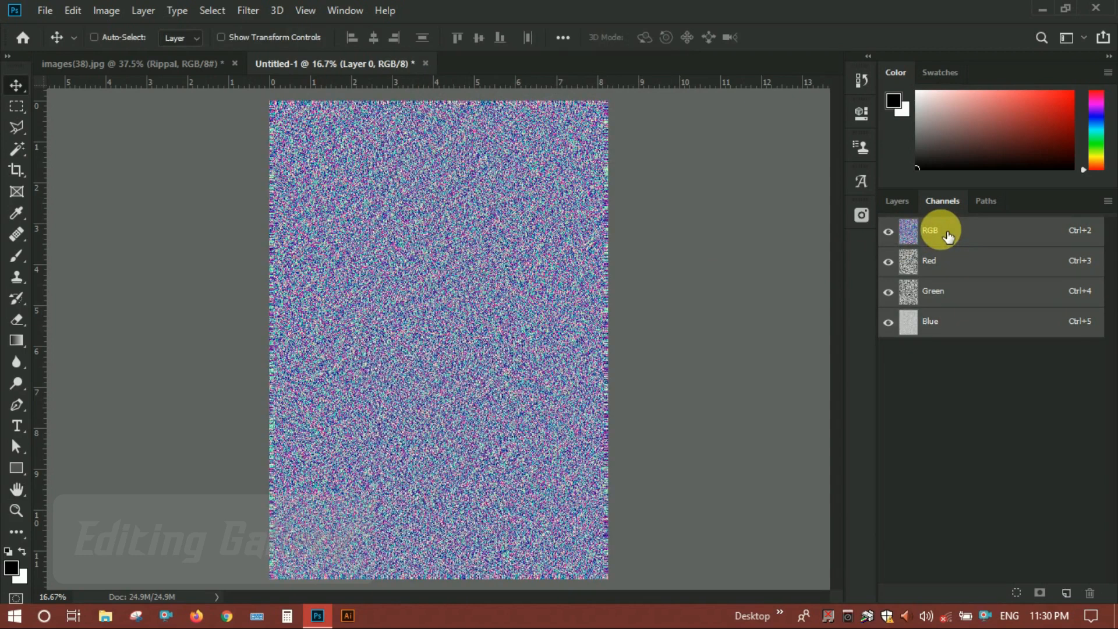
{"action": "left_click", "coordinate": [897, 201]}
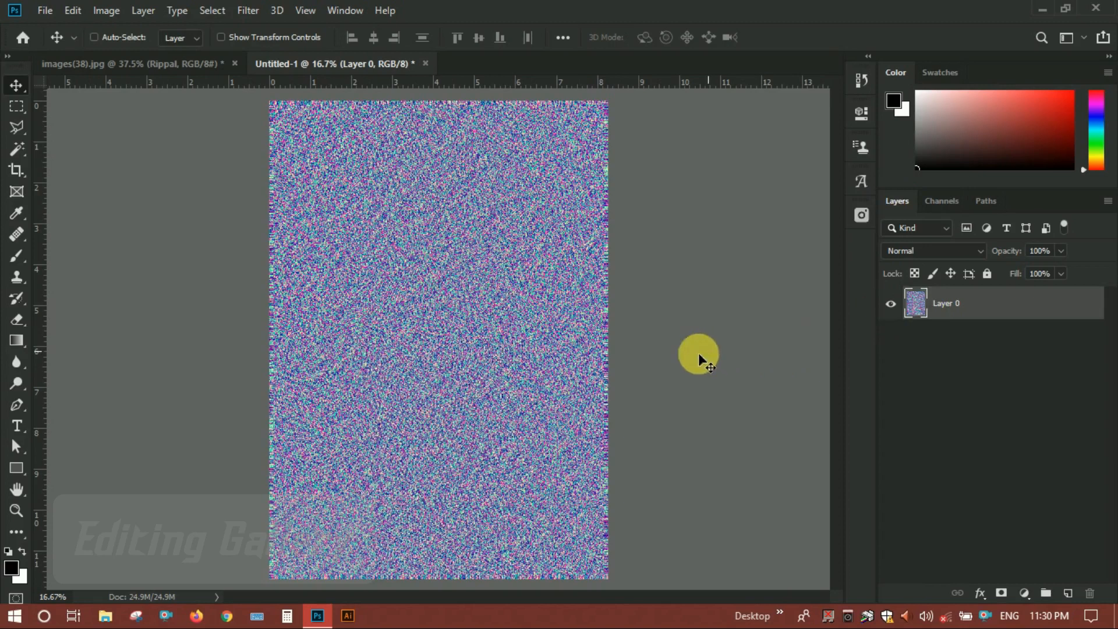
{"action": "key", "text": "ctrl"}
{"action": "key", "text": "ctrl+minus"}
{"action": "key", "text": "ctrl+minus"}
{"action": "key", "text": "ctrl+minus"}
{"action": "key", "text": "ctrl+minus"}
{"action": "key", "text": "ctrl+minus"}
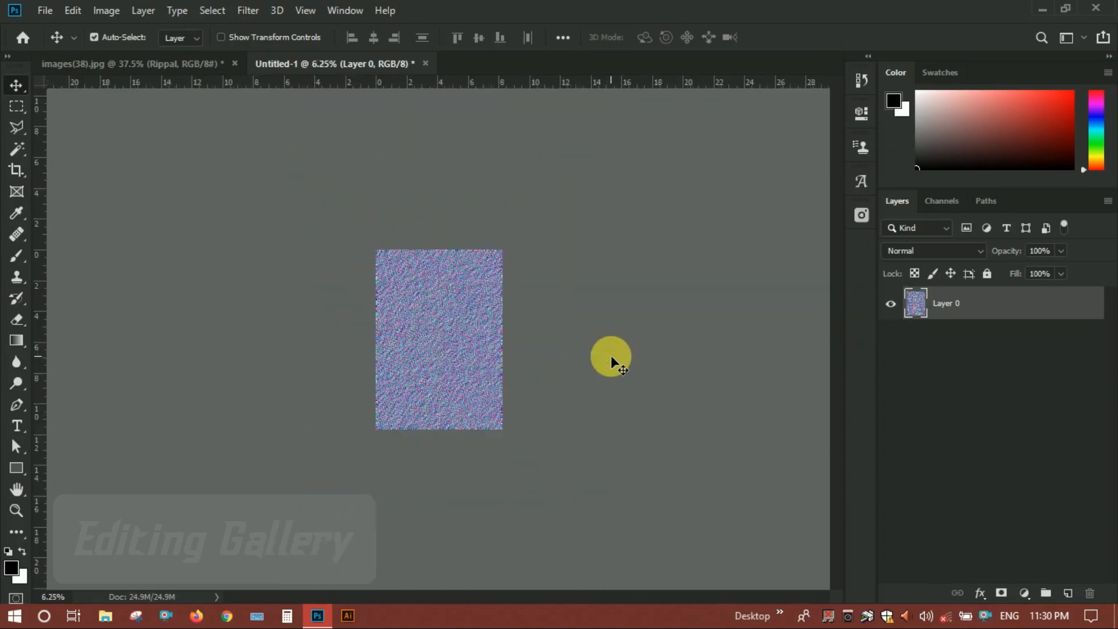
Apply a Perspective transform to the embossed noise layer, spreading its bottom corners far outward to about 4310% width
{"action": "key", "text": "ctrl+minus"}
{"action": "key", "text": "ctrl+minus"}
{"action": "key", "text": "ctrl+minus"}
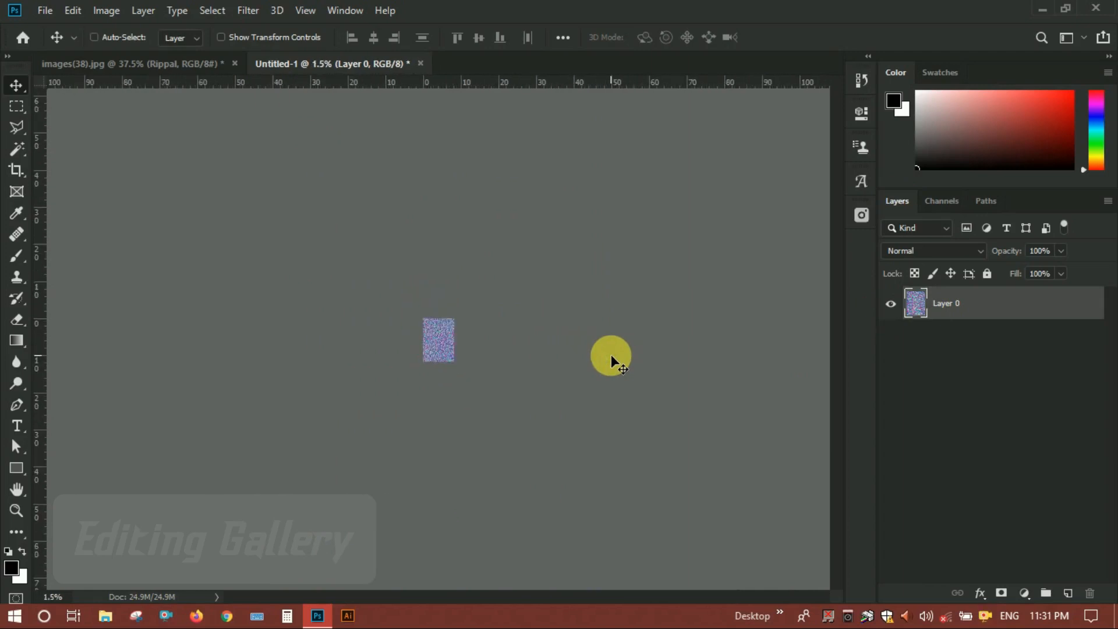
{"action": "key", "text": "ctrl+t"}
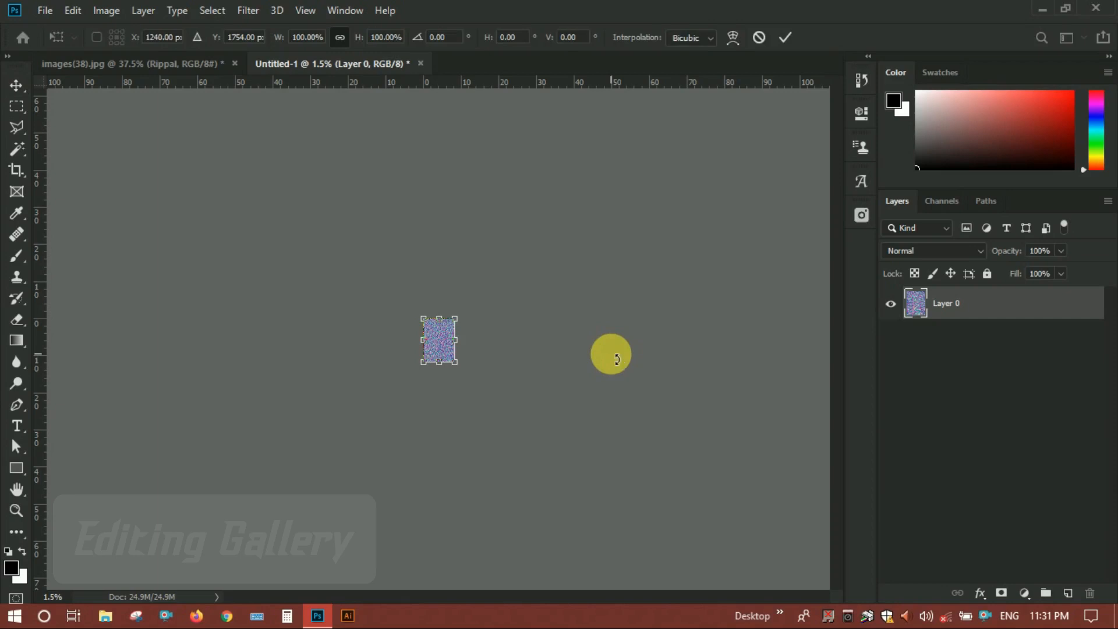
{"action": "right_click", "coordinate": [438, 343]}
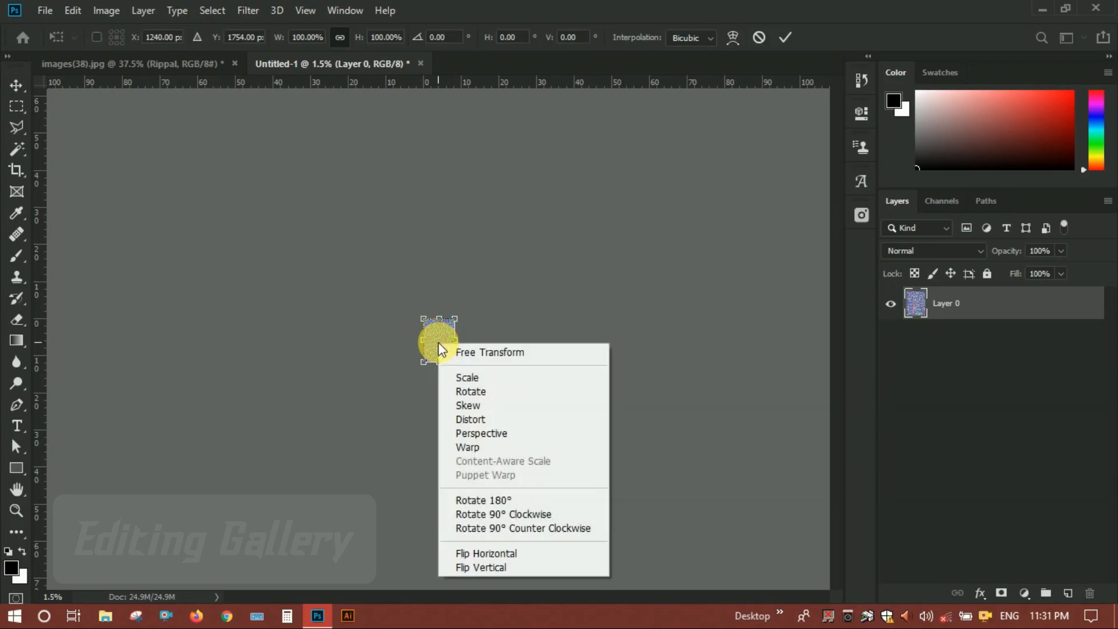
{"action": "left_click", "coordinate": [493, 435]}
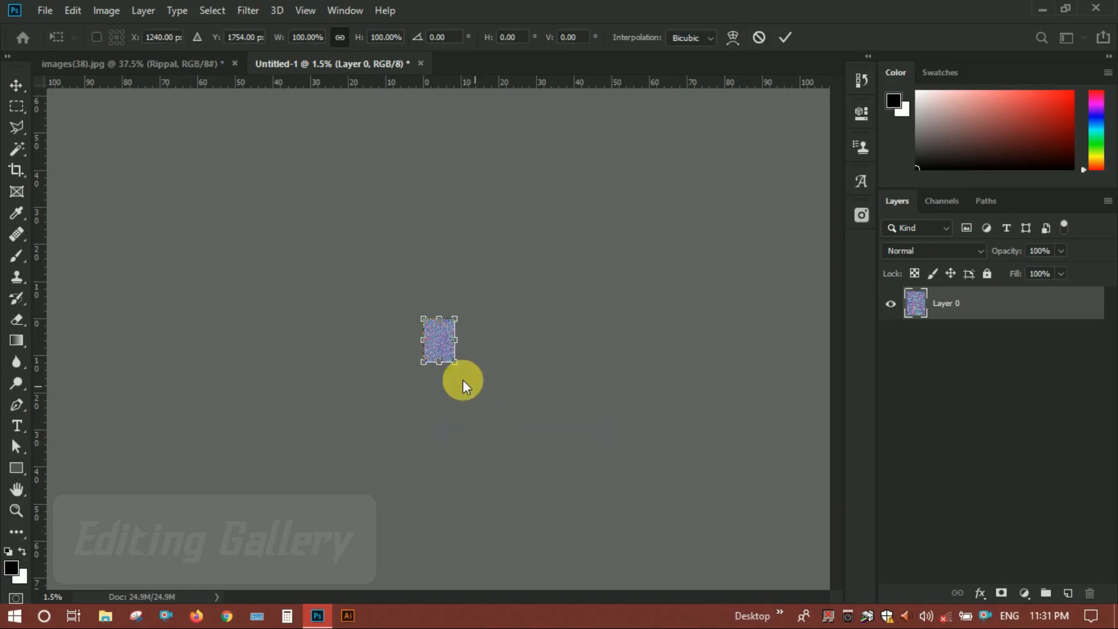
{"action": "left_click_drag", "start_coordinate": [456, 365], "coordinate": [1115, 371]}
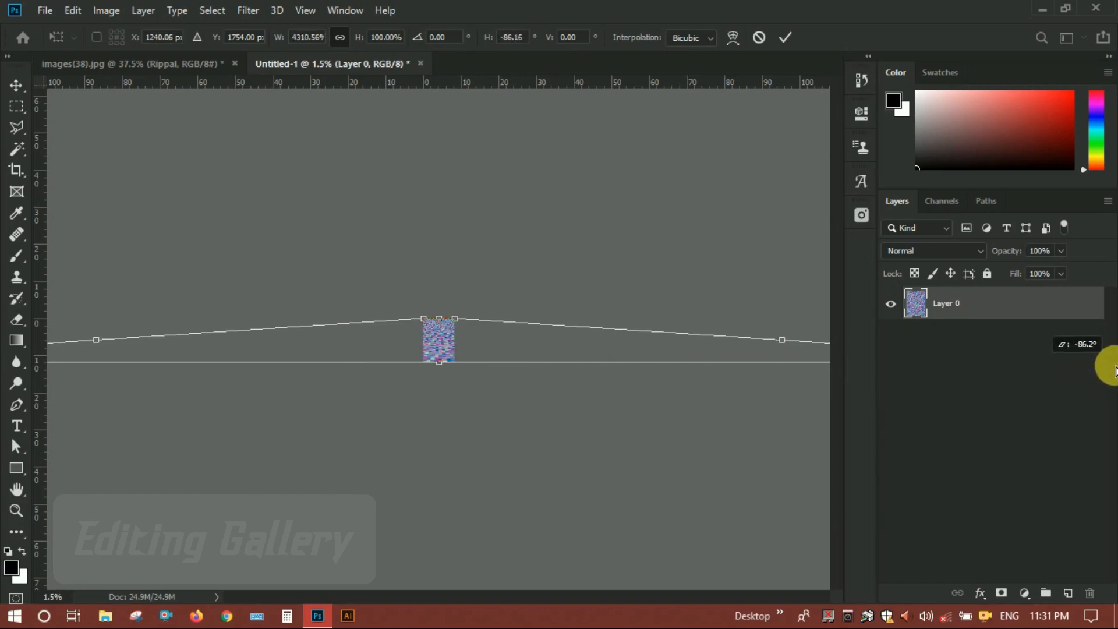
{"action": "left_click_drag", "start_coordinate": [1115, 372], "coordinate": [1114, 371]}
{"action": "key", "text": "Return"}
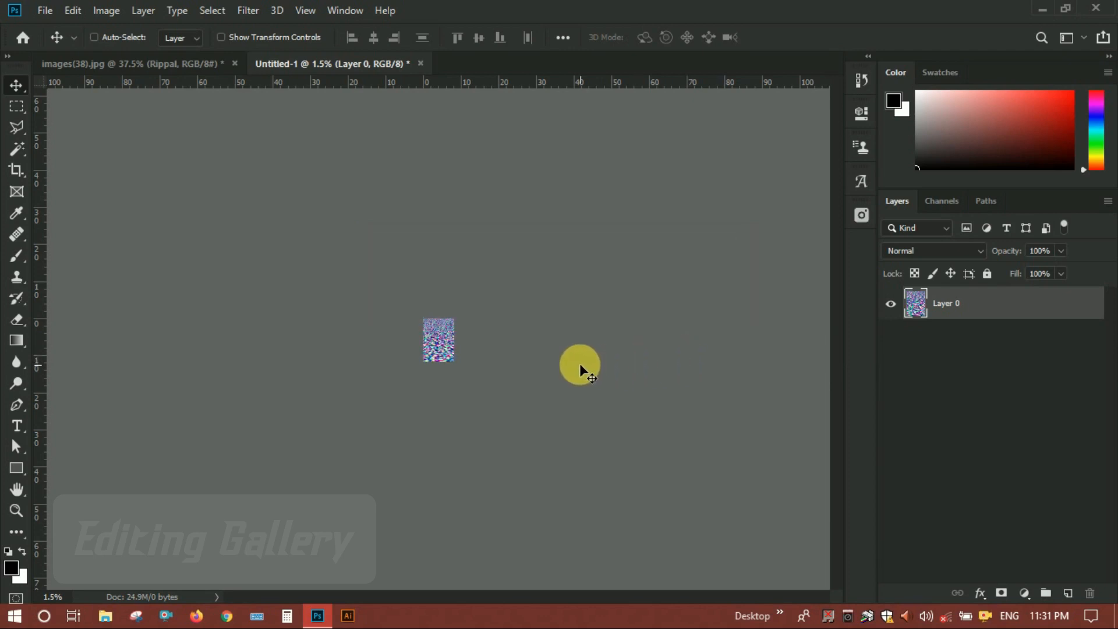
{"action": "key", "text": "ctrl+0"}
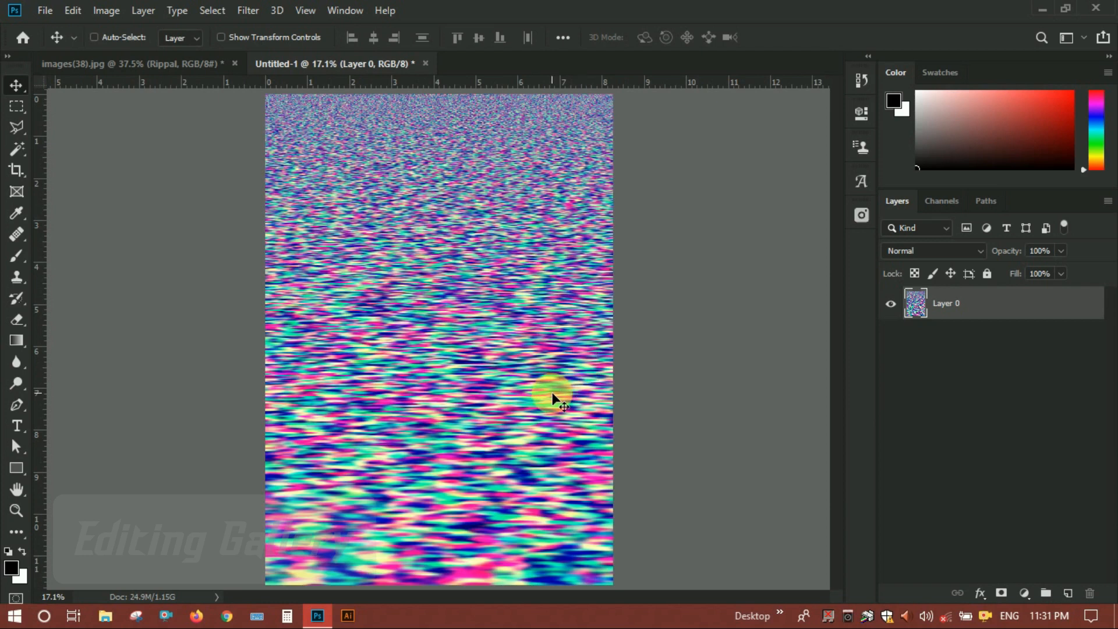
Add an empty layer above the noise texture and squash the texture down to about 55% height, keeping its bottom edge fixed
{"action": "scroll", "coordinate": [552, 399], "scroll_direction": "down", "scroll_amount": 1}
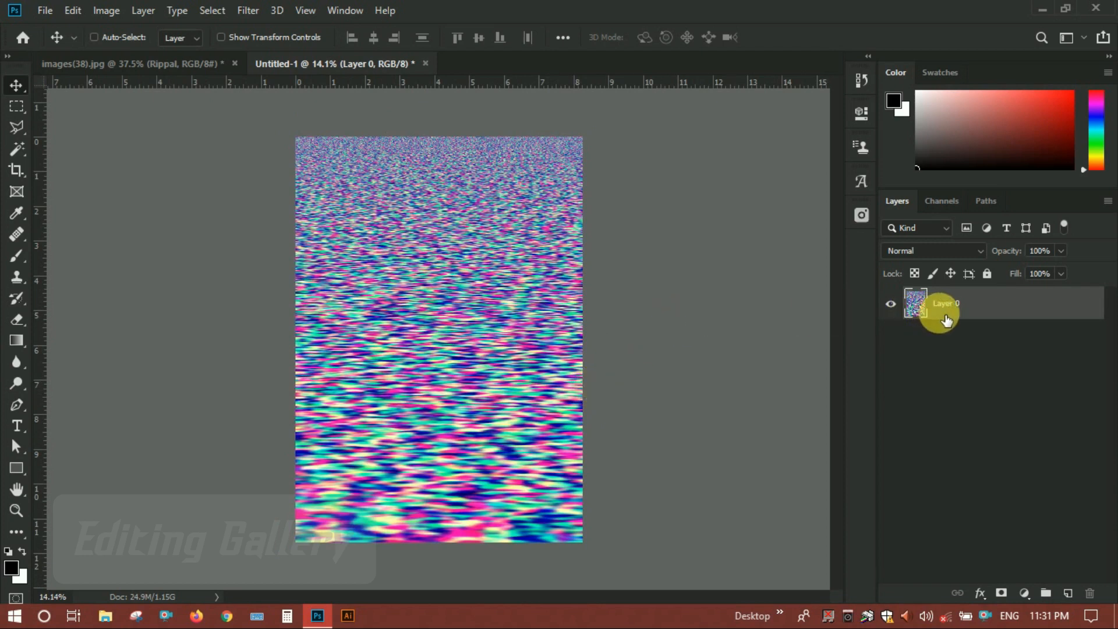
{"action": "left_click", "coordinate": [1070, 593]}
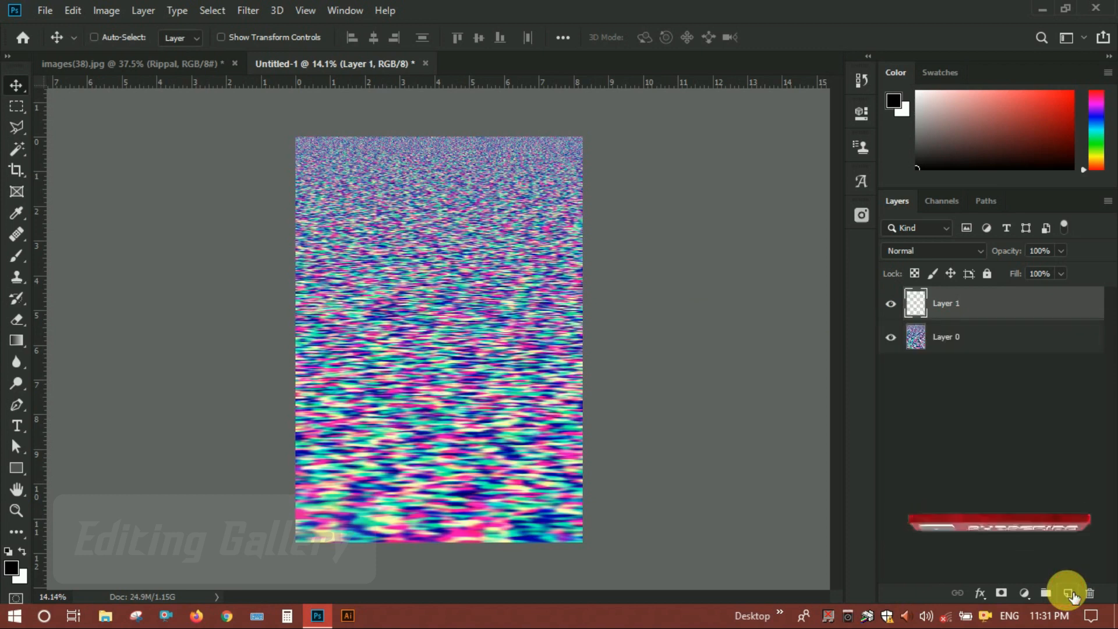
{"action": "left_click", "coordinate": [952, 336]}
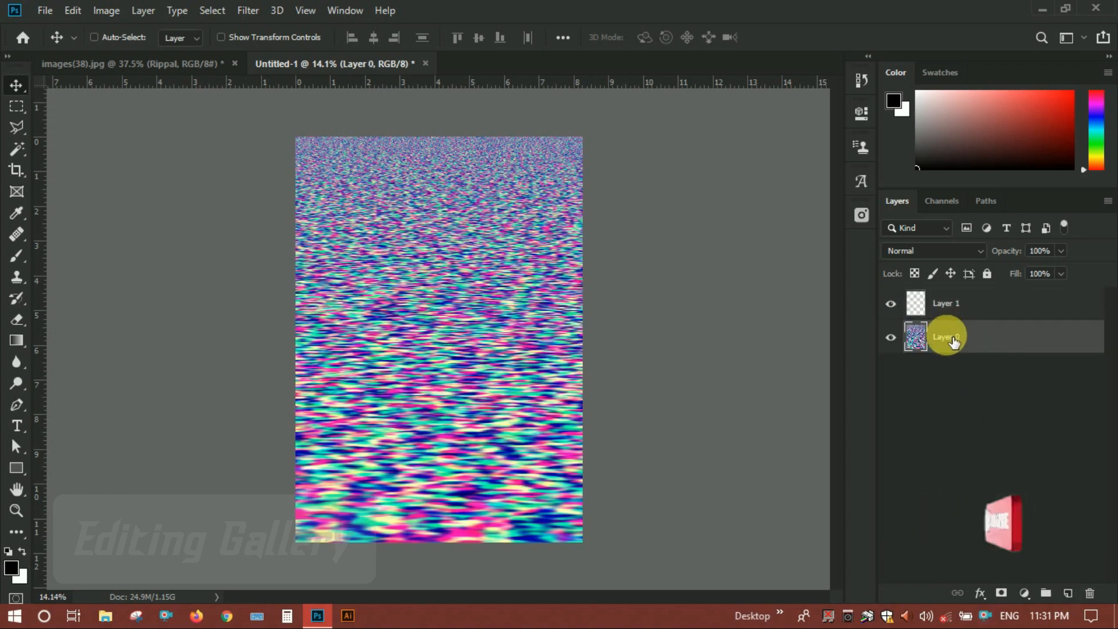
{"action": "key", "text": "ctrl+t"}
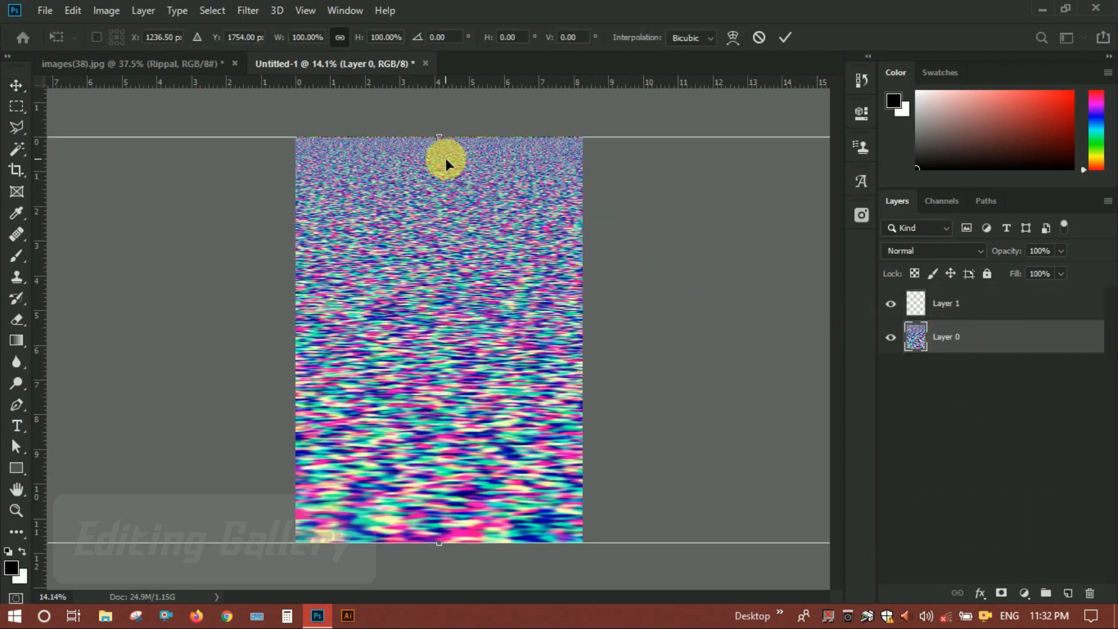
{"action": "left_click_drag", "start_coordinate": [446, 143], "coordinate": [429, 320]}
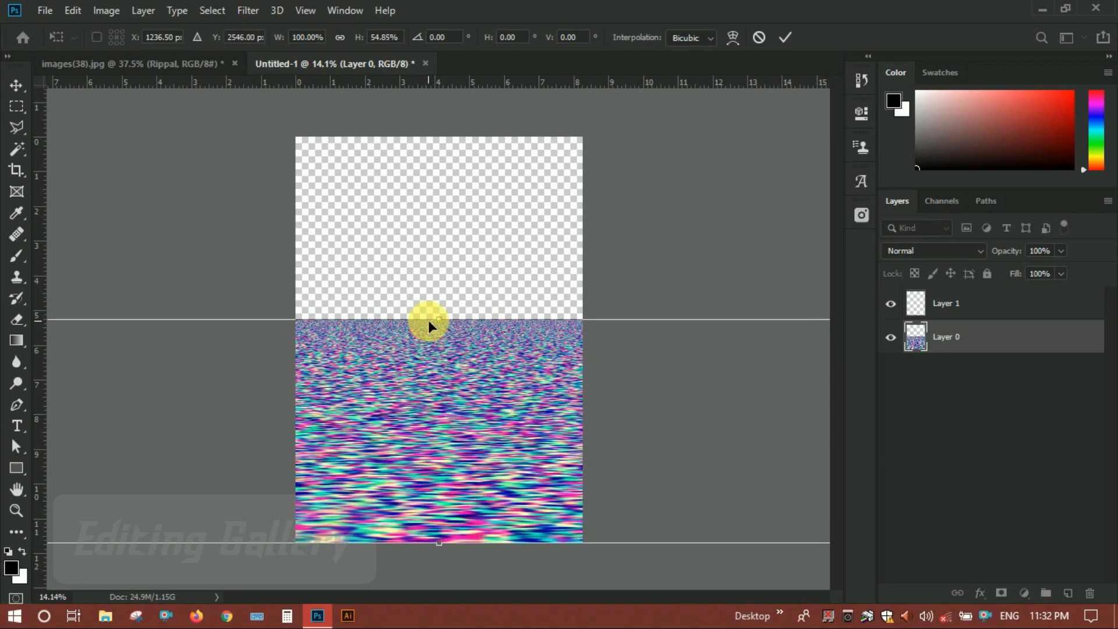
{"action": "key", "text": "Return"}
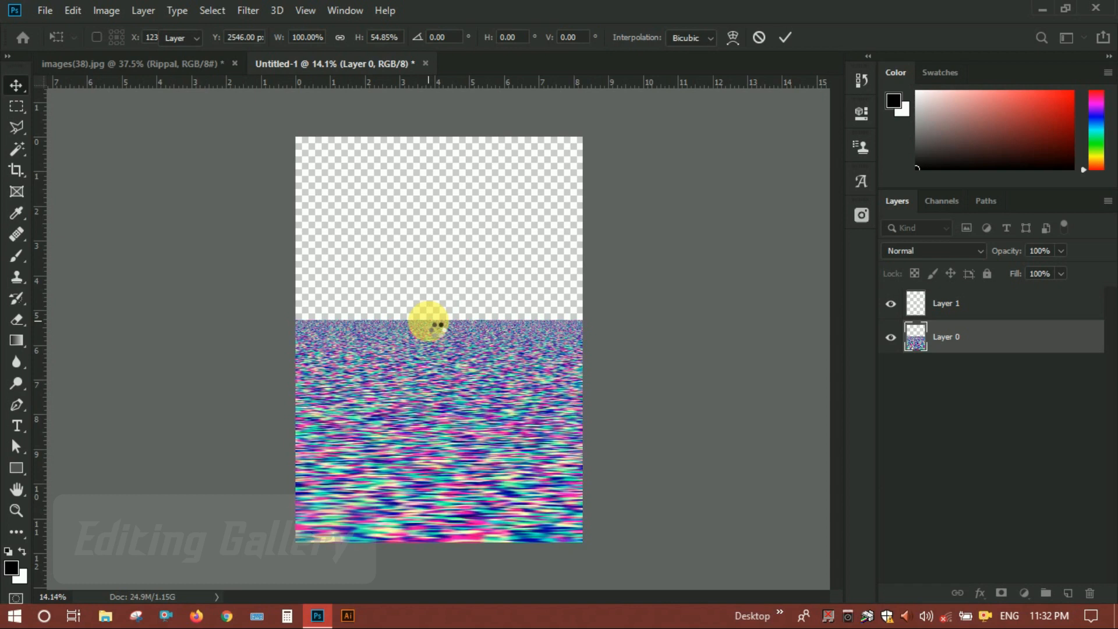
{"action": "key", "text": "Return"}
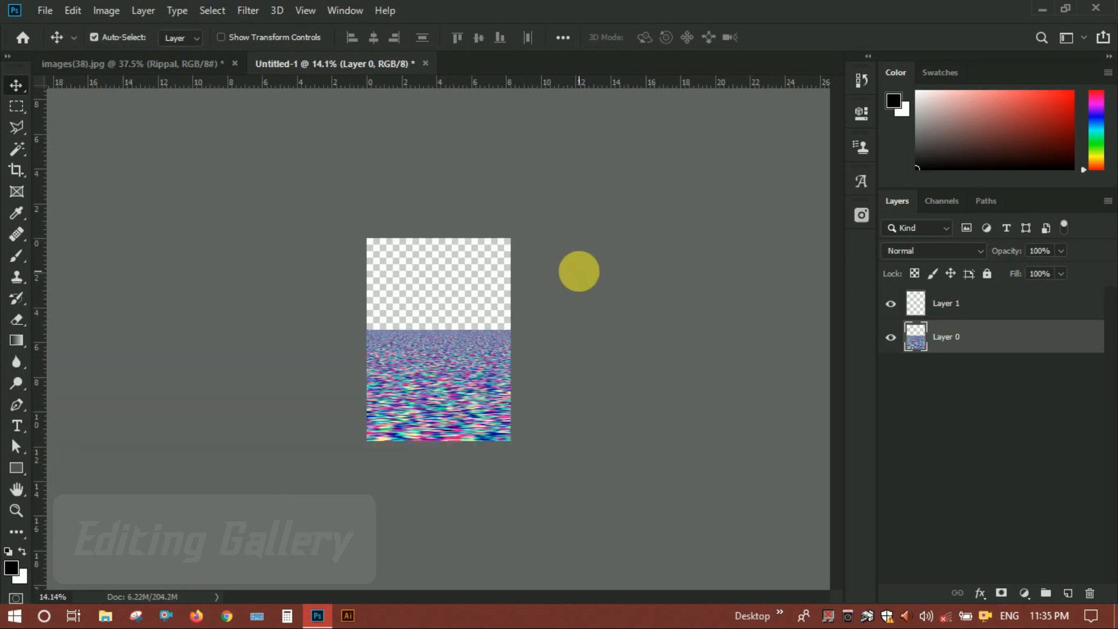
Resize the texture image to 50 percent width and 50 percent height
{"action": "key", "text": "ctrl+alt+i"}
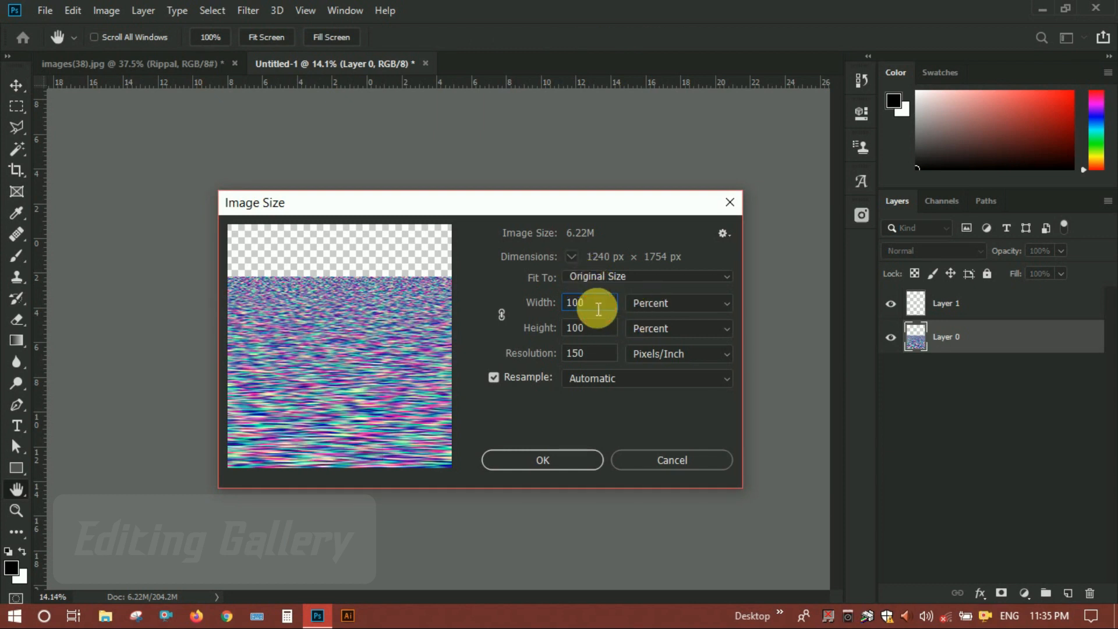
{"action": "type", "text": "50"}
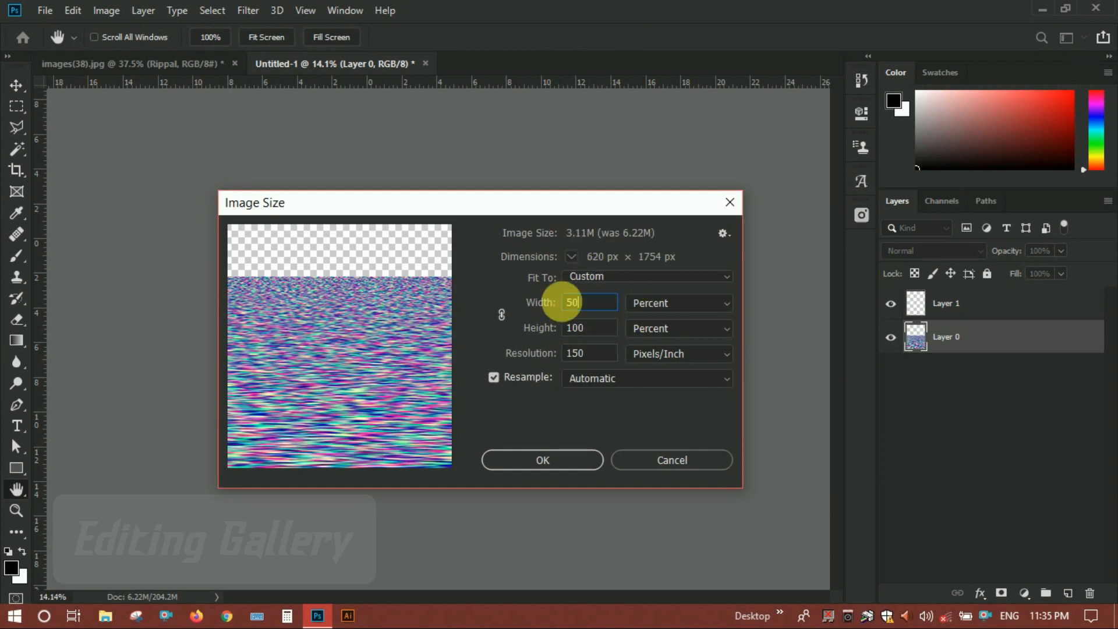
{"action": "double_click", "coordinate": [570, 328]}
{"action": "type", "text": "50"}
{"action": "left_click", "coordinate": [555, 453]}
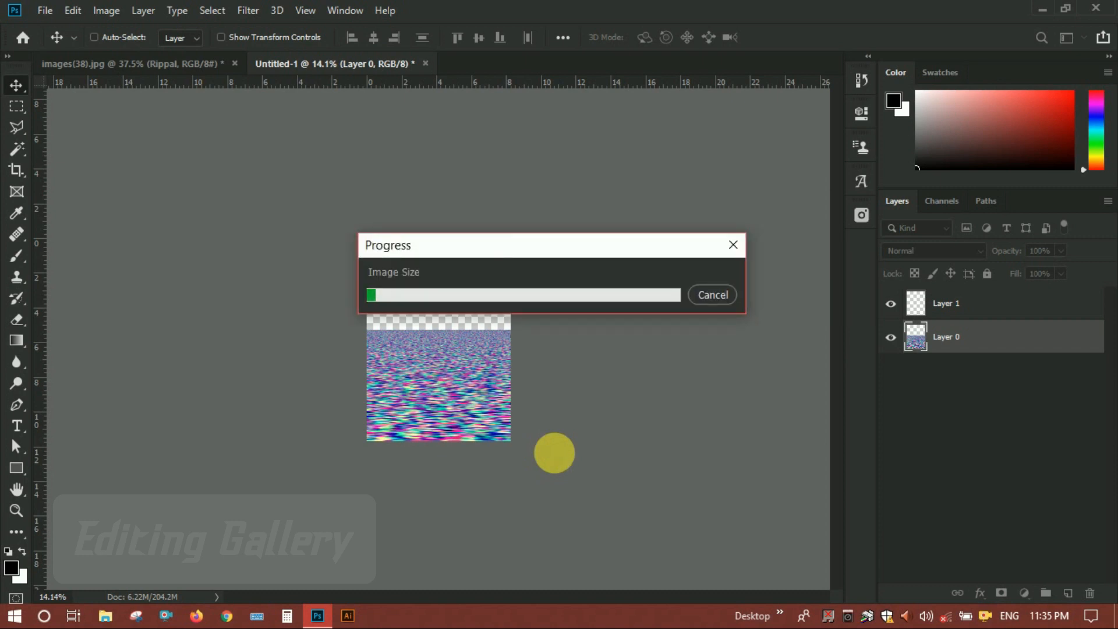
Save the texture document in the Demo folder as a Photoshop file named Displmnt 01
{"action": "key", "text": "ctrl+s"}
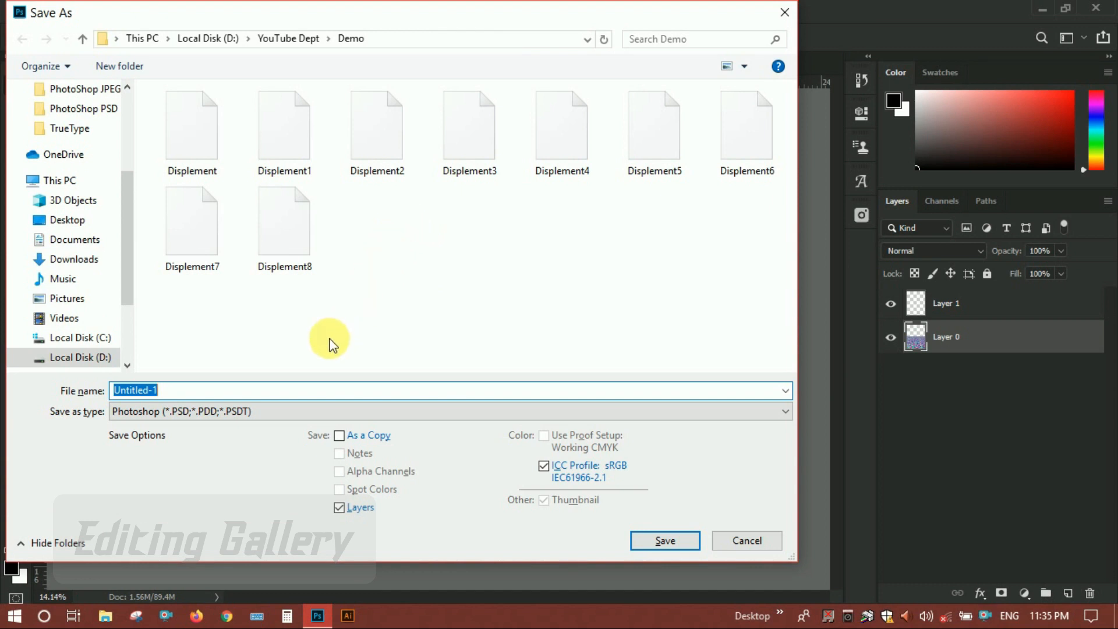
{"action": "left_click", "coordinate": [169, 392]}
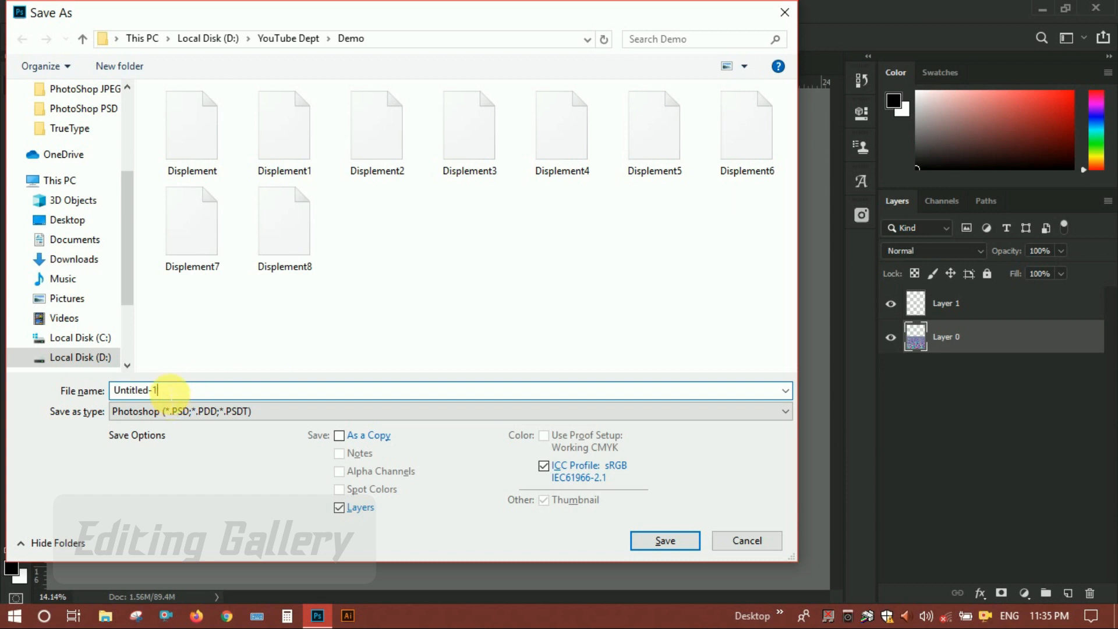
{"action": "left_click_drag", "start_coordinate": [169, 392], "coordinate": [117, 391]}
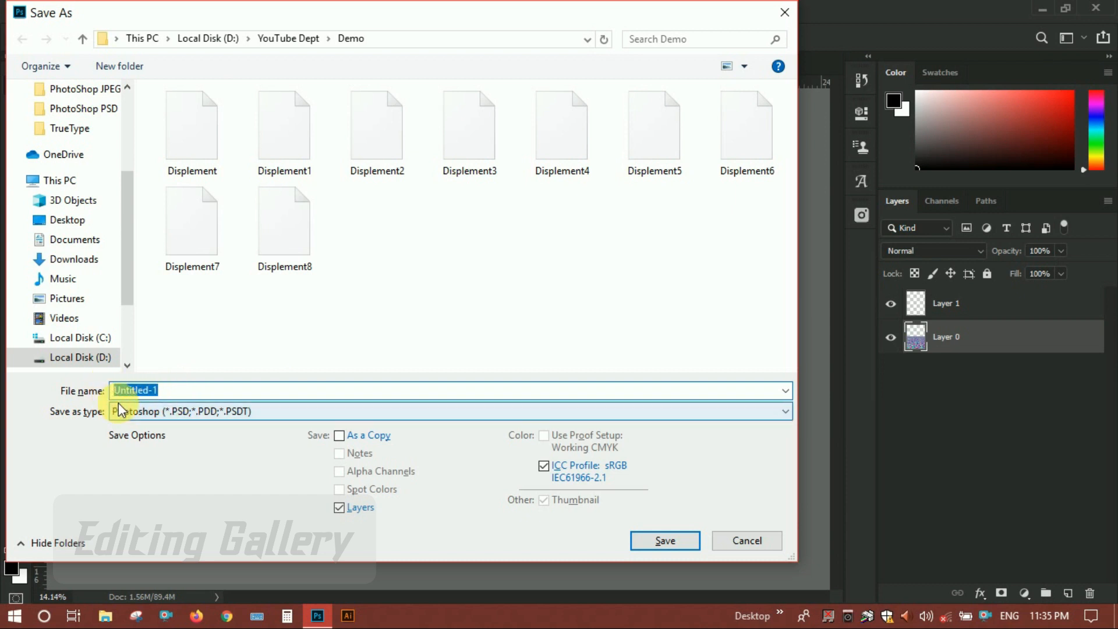
{"action": "type", "text": "Dis"}
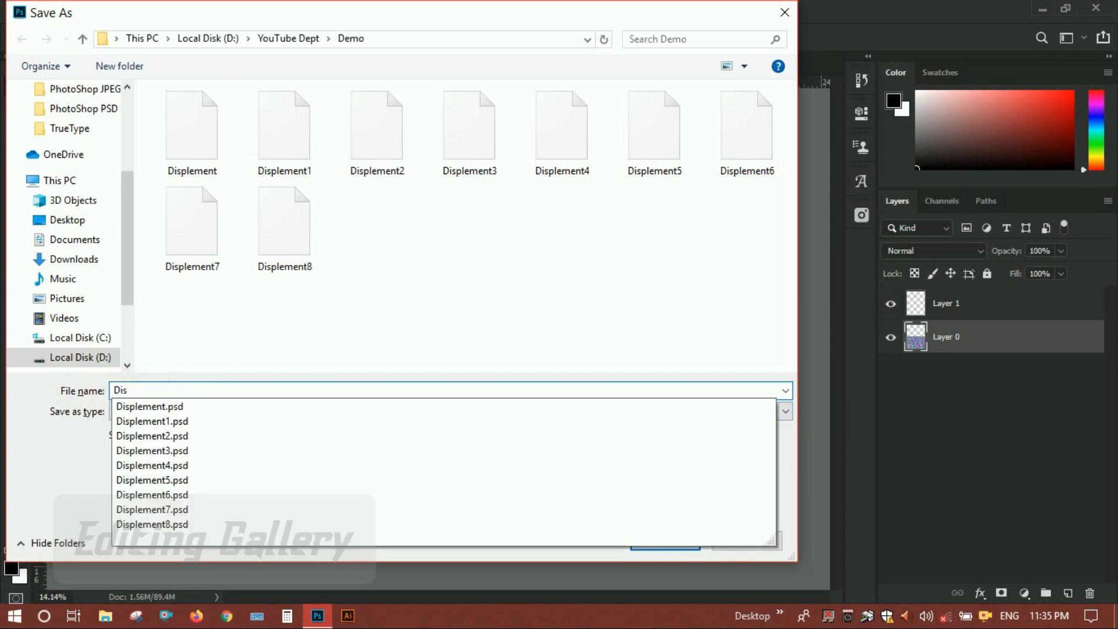
{"action": "type", "text": "plmnt 01"}
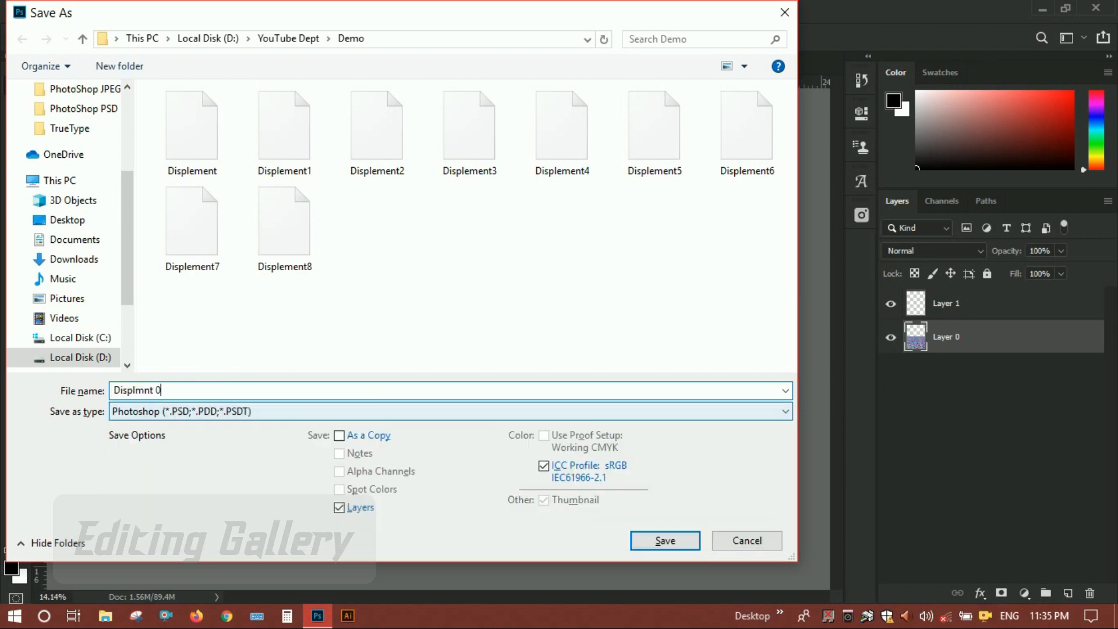
{"action": "left_click", "coordinate": [666, 540]}
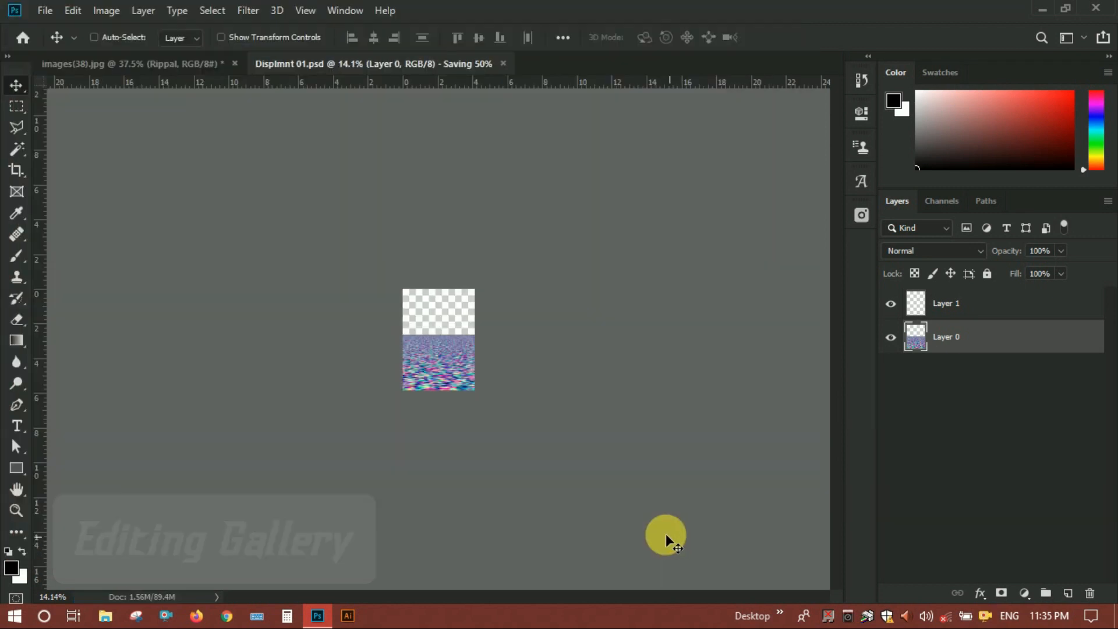
Displace the Rippal layer in images(38).jpg with Displmnt 01 as the map, horizontal scale 40, vertical scale 60, Stretch To Fit and Repeat Edge Pixels
{"action": "left_click", "coordinate": [151, 60]}
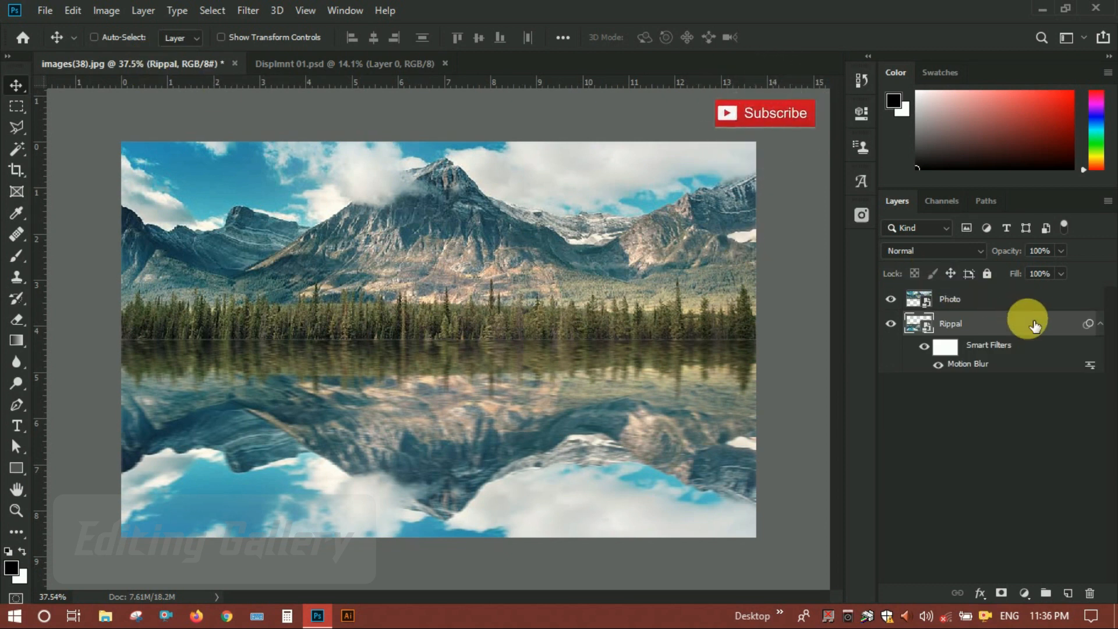
{"action": "left_click", "coordinate": [1021, 302]}
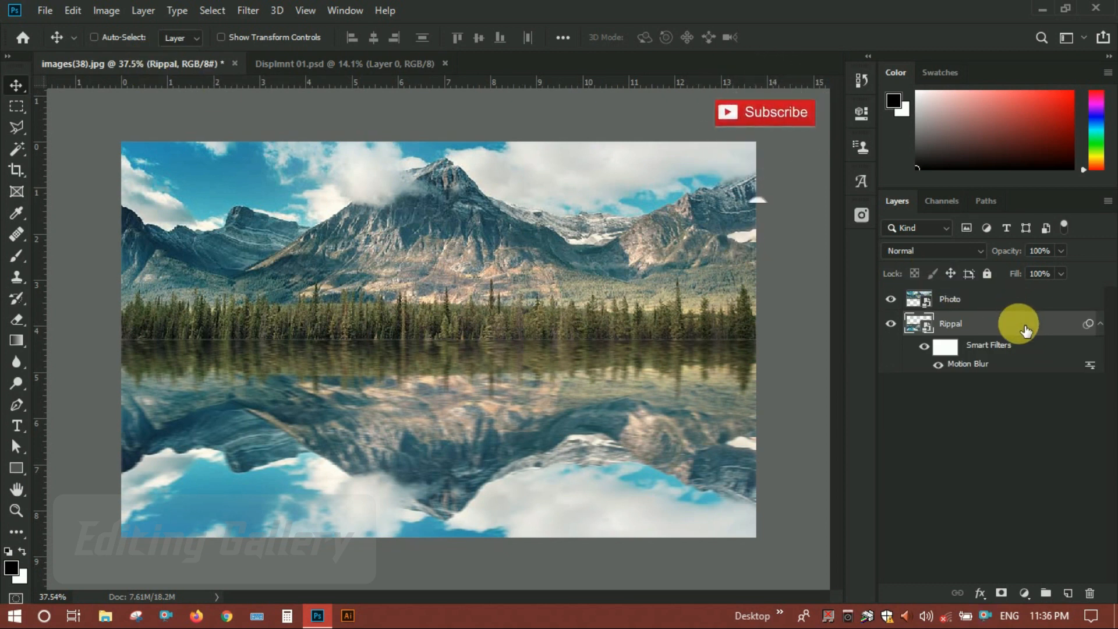
{"action": "left_click", "coordinate": [1021, 301]}
{"action": "left_click", "coordinate": [1023, 327]}
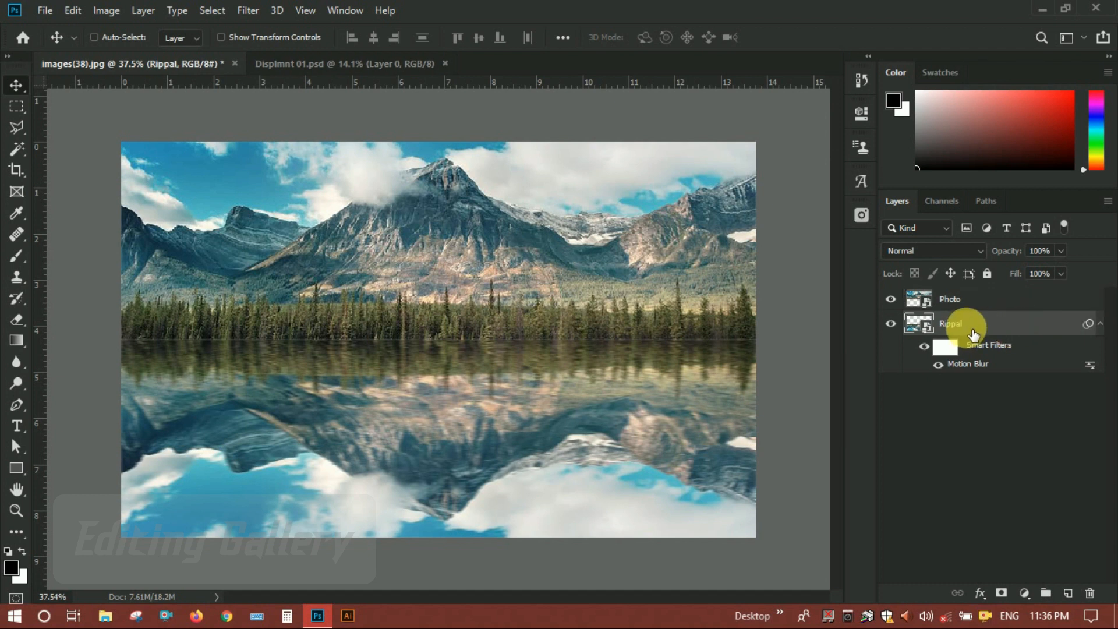
{"action": "left_click", "coordinate": [248, 11]}
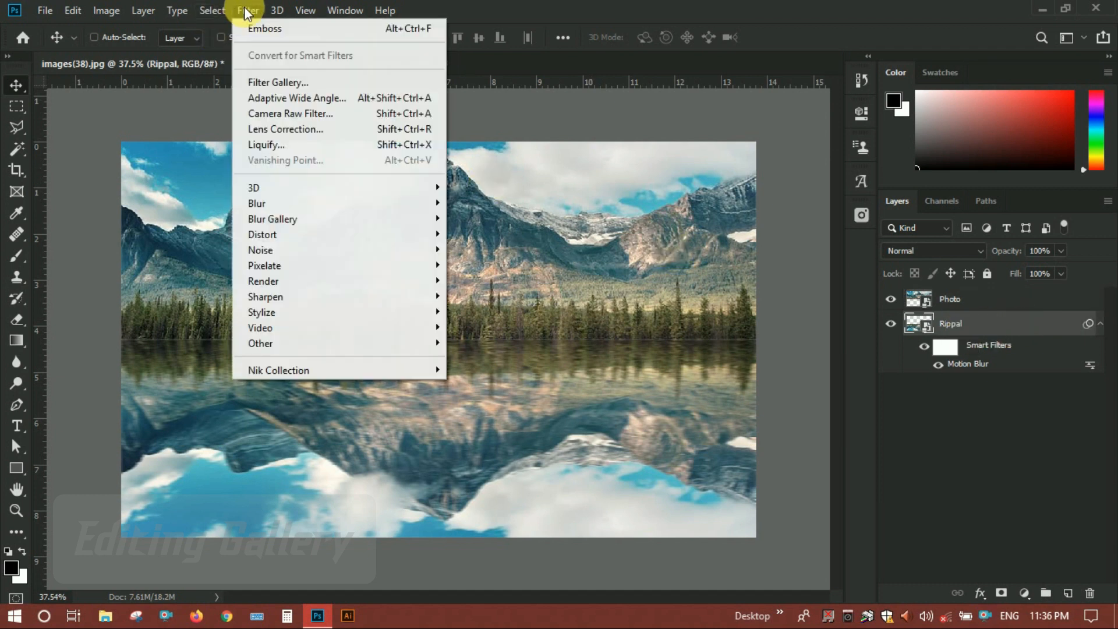
{"action": "mouse_move", "coordinate": [323, 236]}
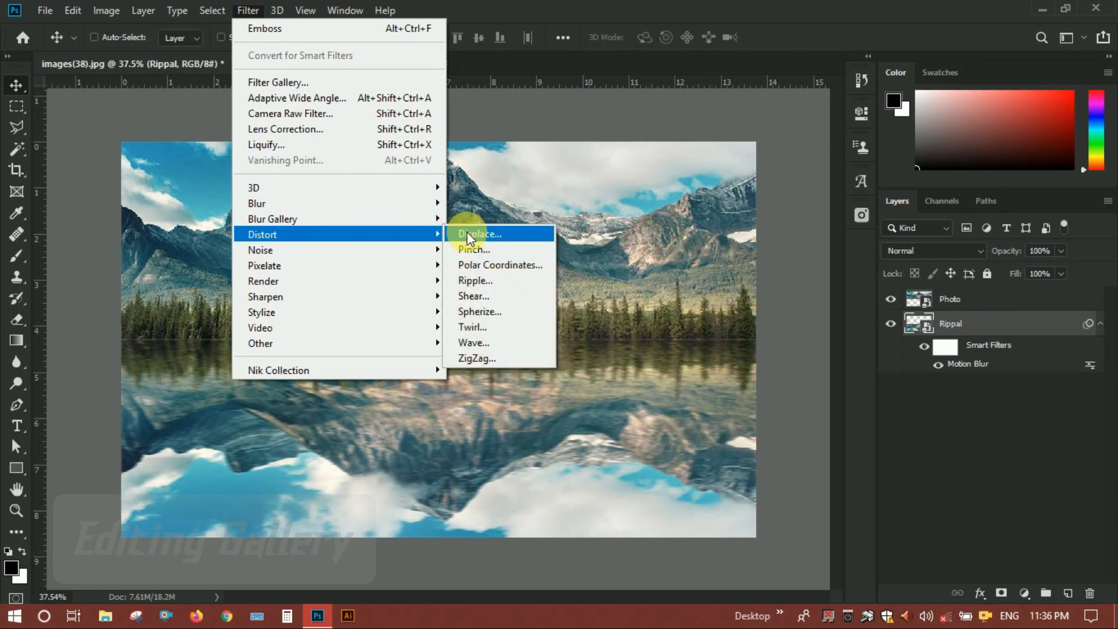
{"action": "left_click", "coordinate": [468, 235]}
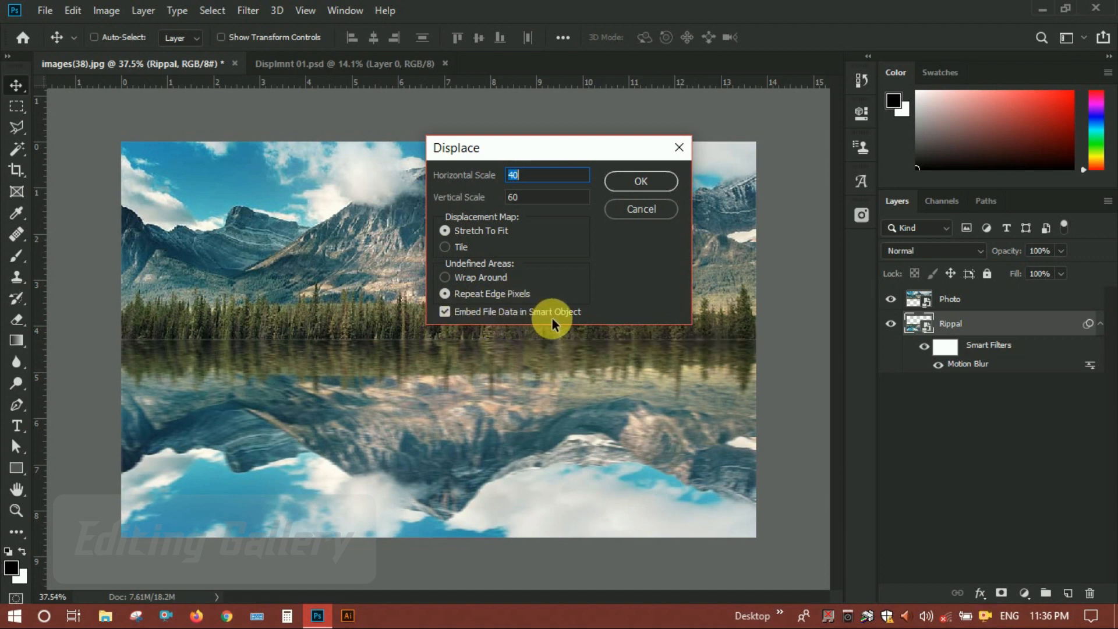
{"action": "left_click", "coordinate": [647, 178]}
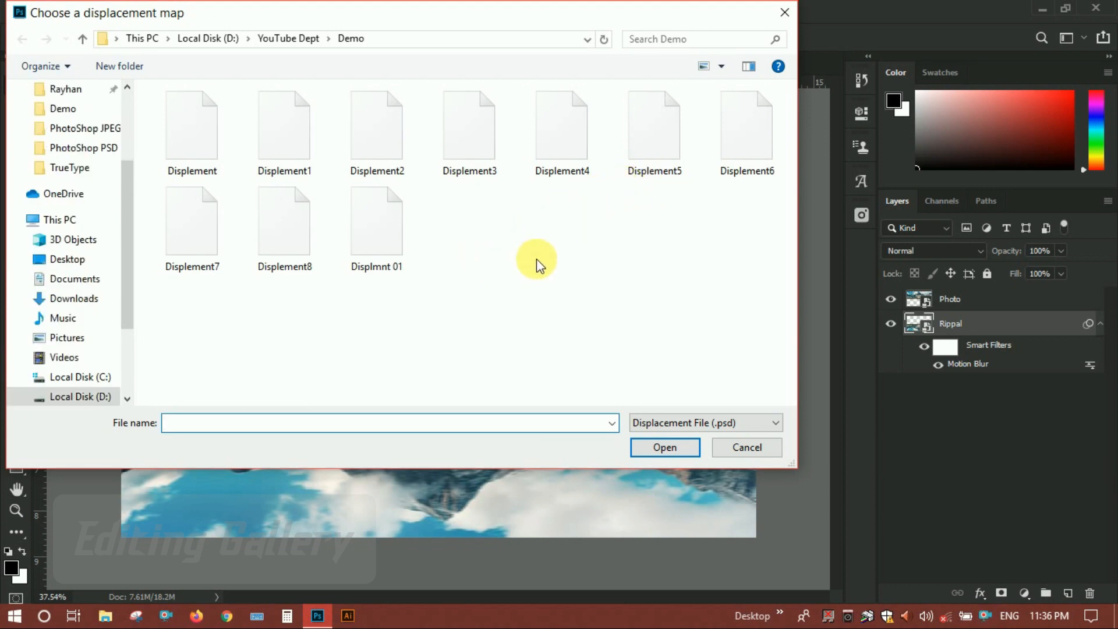
{"action": "left_click", "coordinate": [381, 226]}
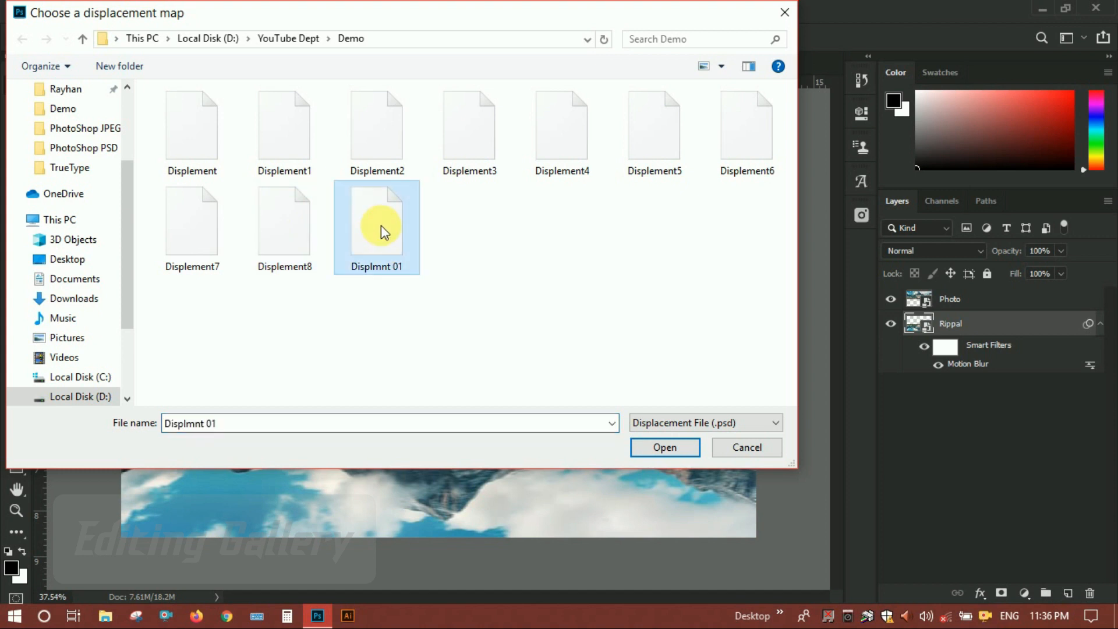
{"action": "left_click", "coordinate": [662, 447]}
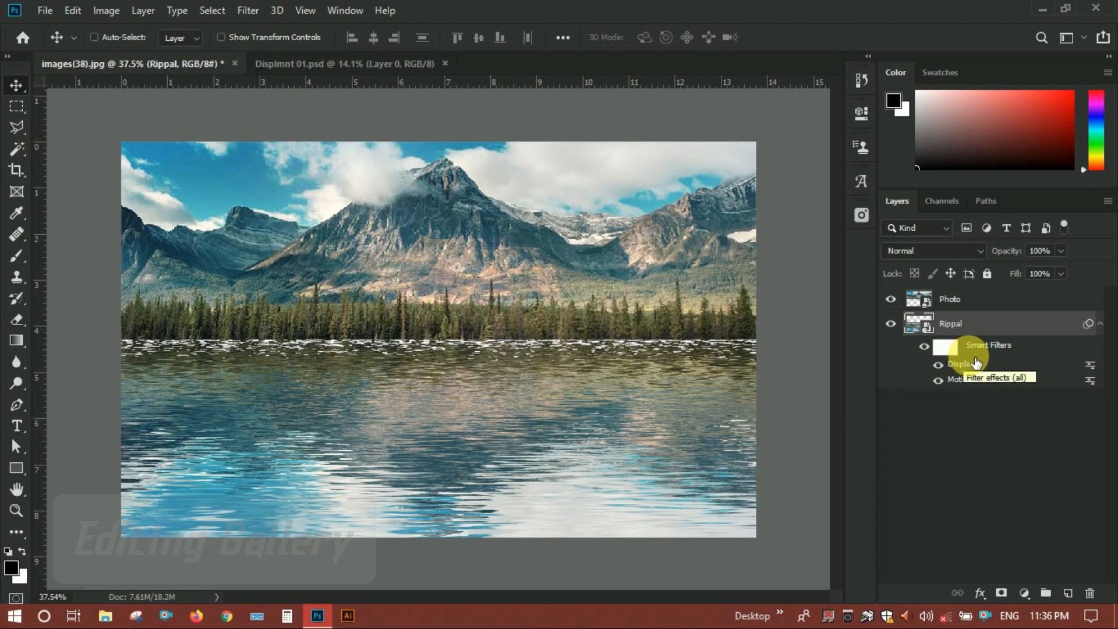
Stretch the Rippal layer's top edge up to about 106% height so it extends behind the tree line
{"action": "left_click", "coordinate": [989, 333]}
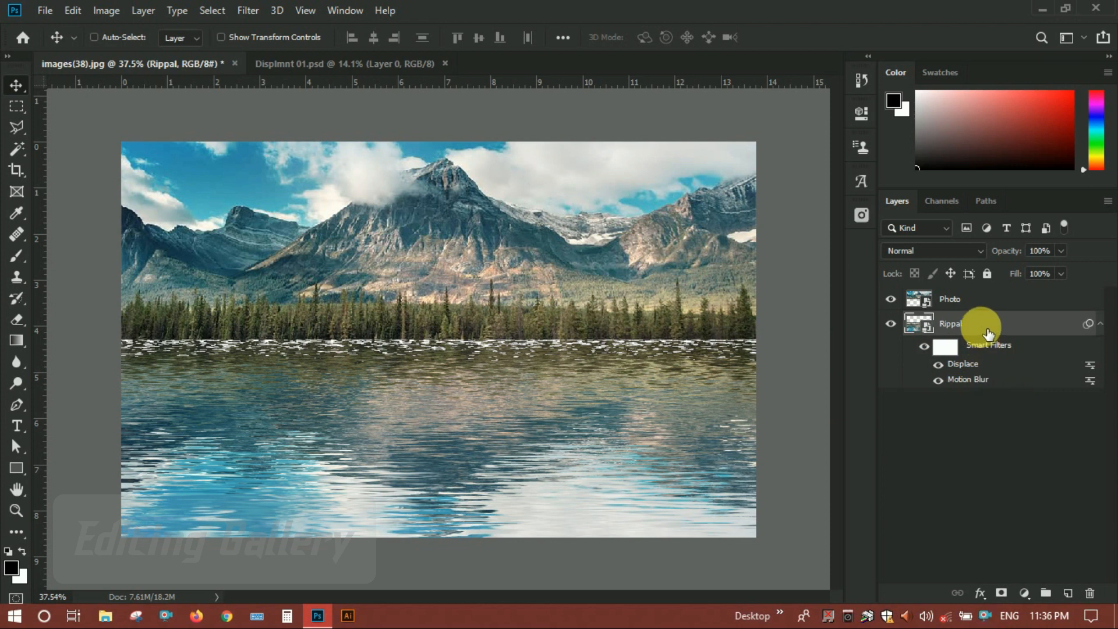
{"action": "key", "text": "ctrl+t"}
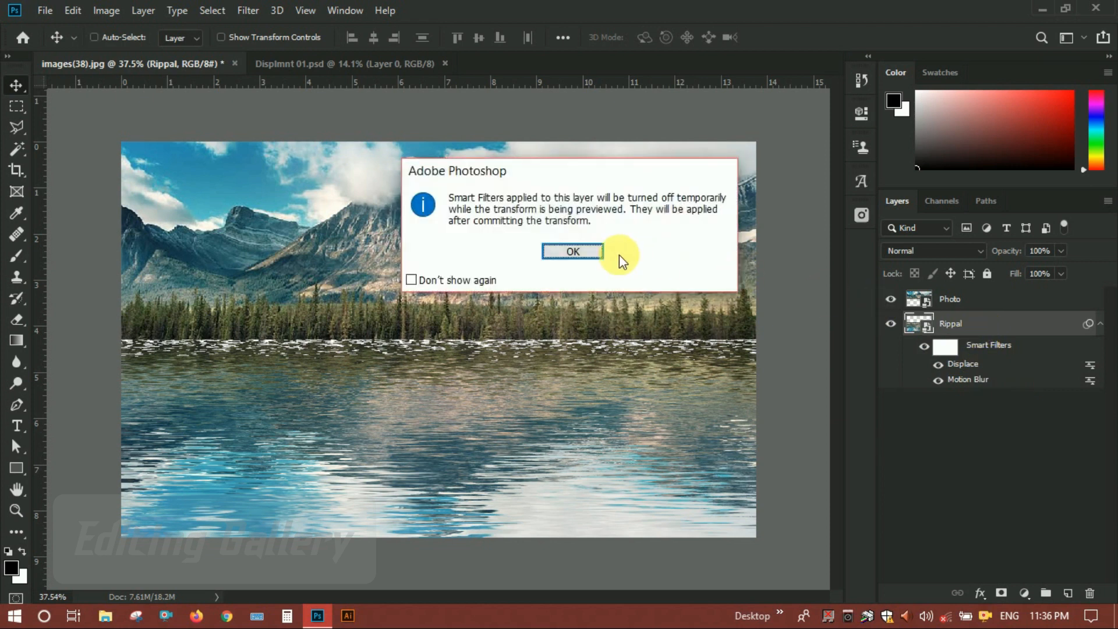
{"action": "left_click", "coordinate": [595, 254]}
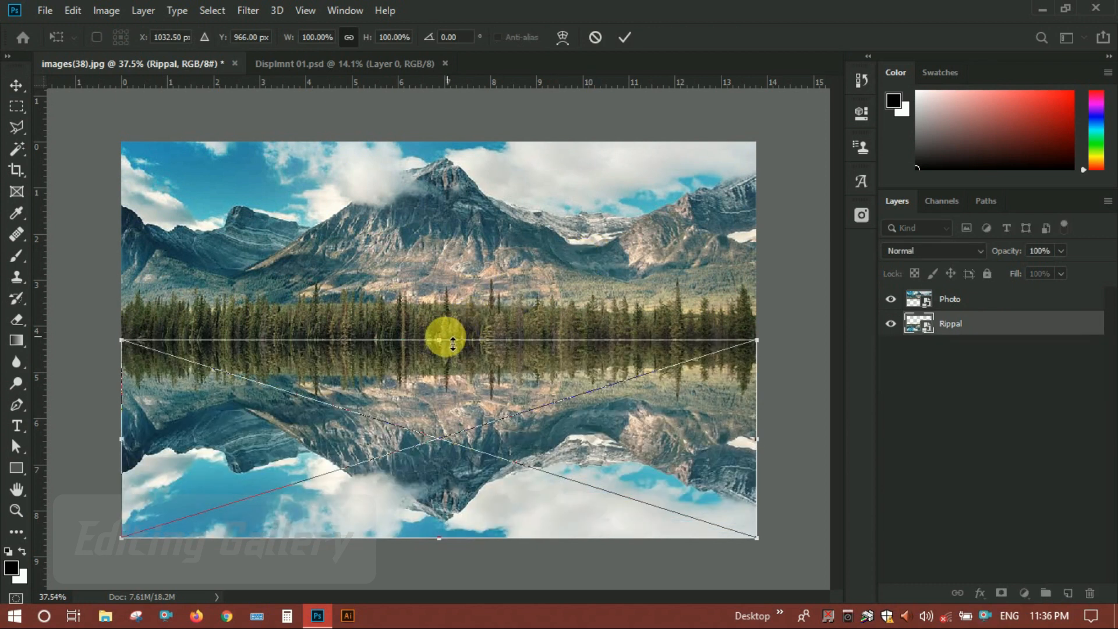
{"action": "left_click_drag", "start_coordinate": [439, 339], "coordinate": [444, 328]}
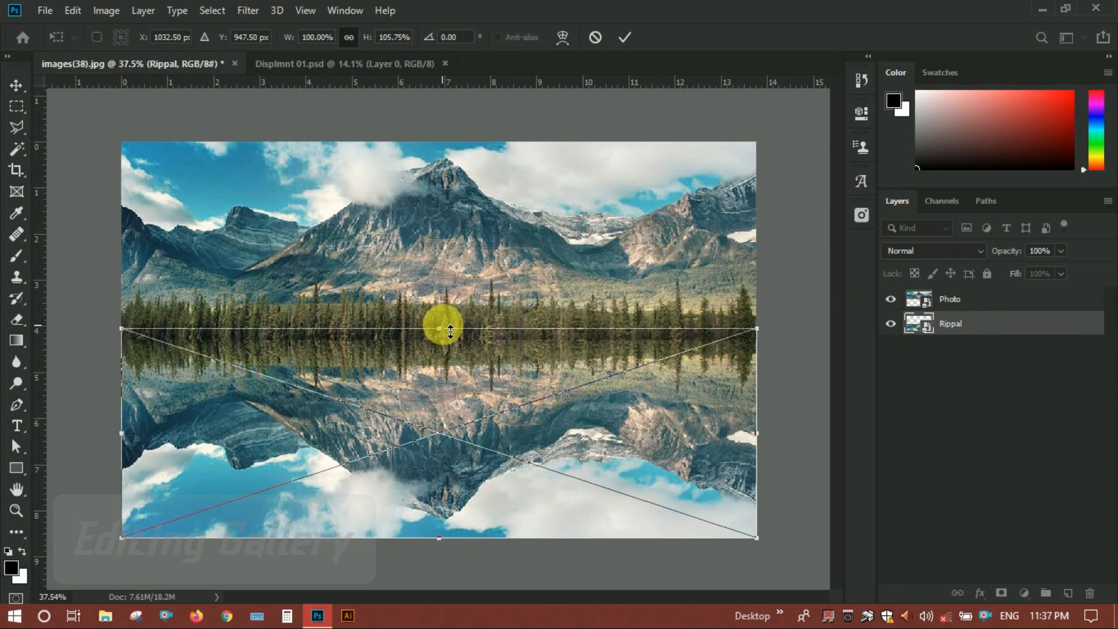
{"action": "key", "text": "Return"}
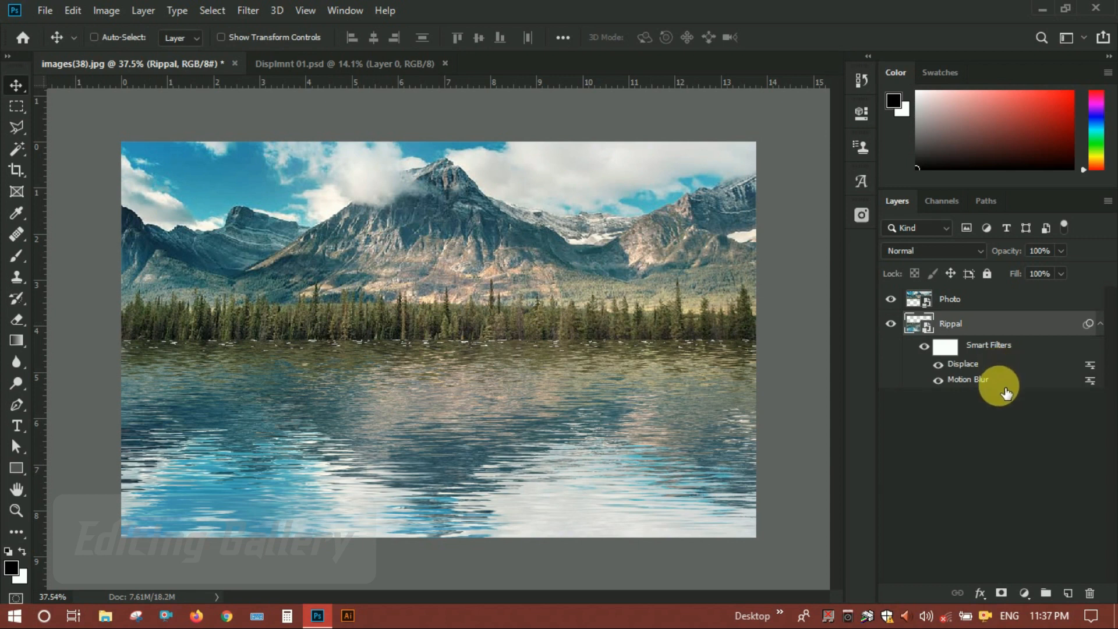
Add a layer below Rippal and fill it with dark blue 286d8c, based on a colour sampled from the sky
{"action": "left_click", "coordinate": [1068, 593], "text": "ctrl"}
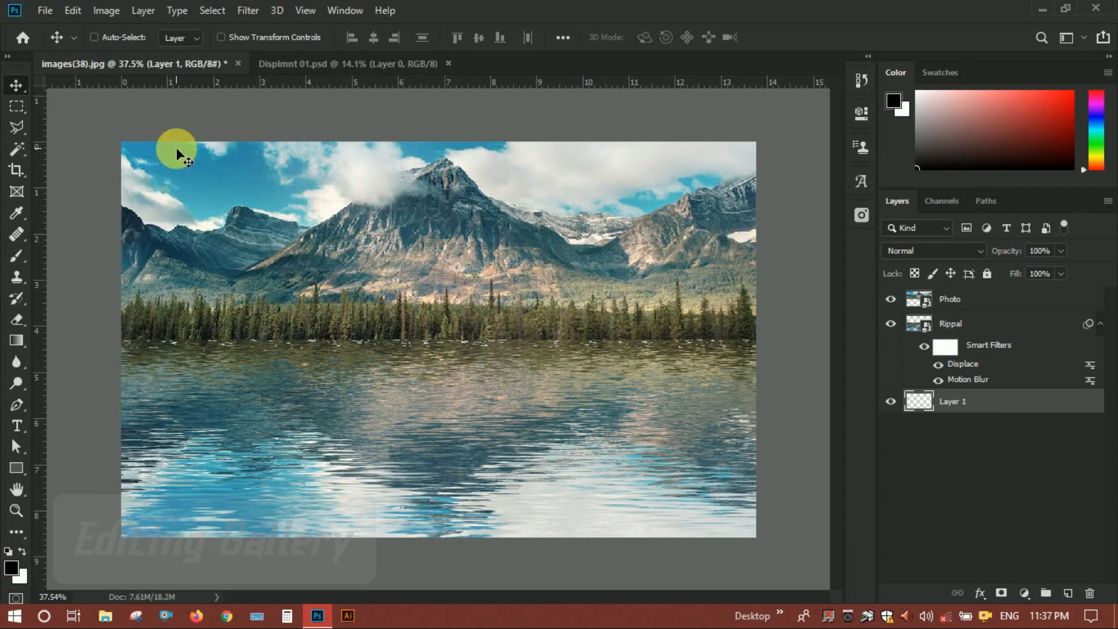
{"action": "left_click", "coordinate": [11, 567]}
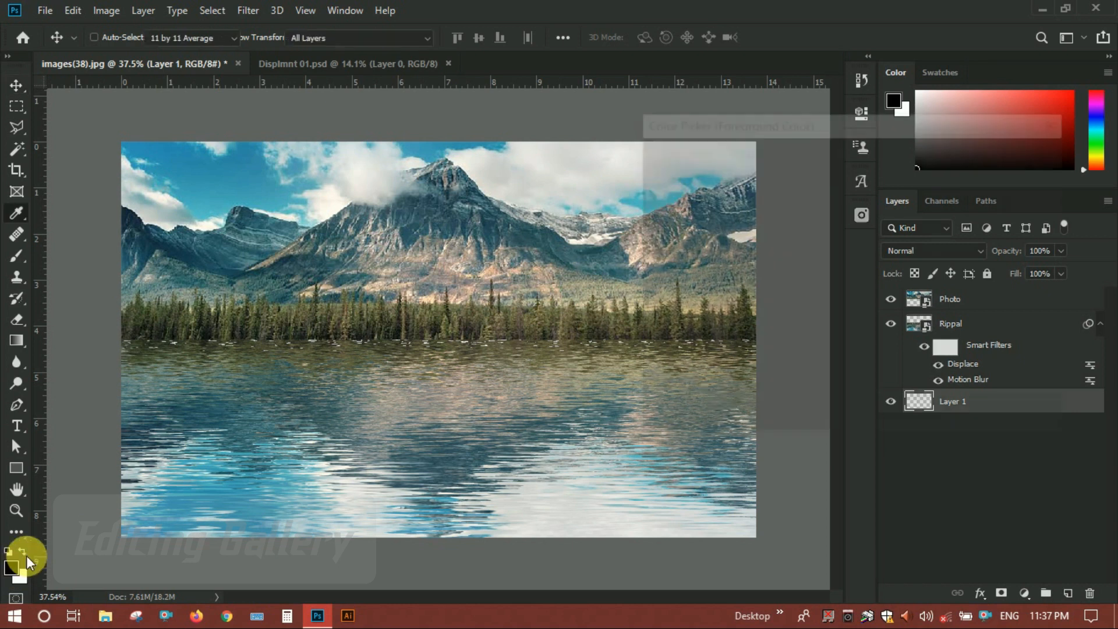
{"action": "left_click", "coordinate": [187, 150]}
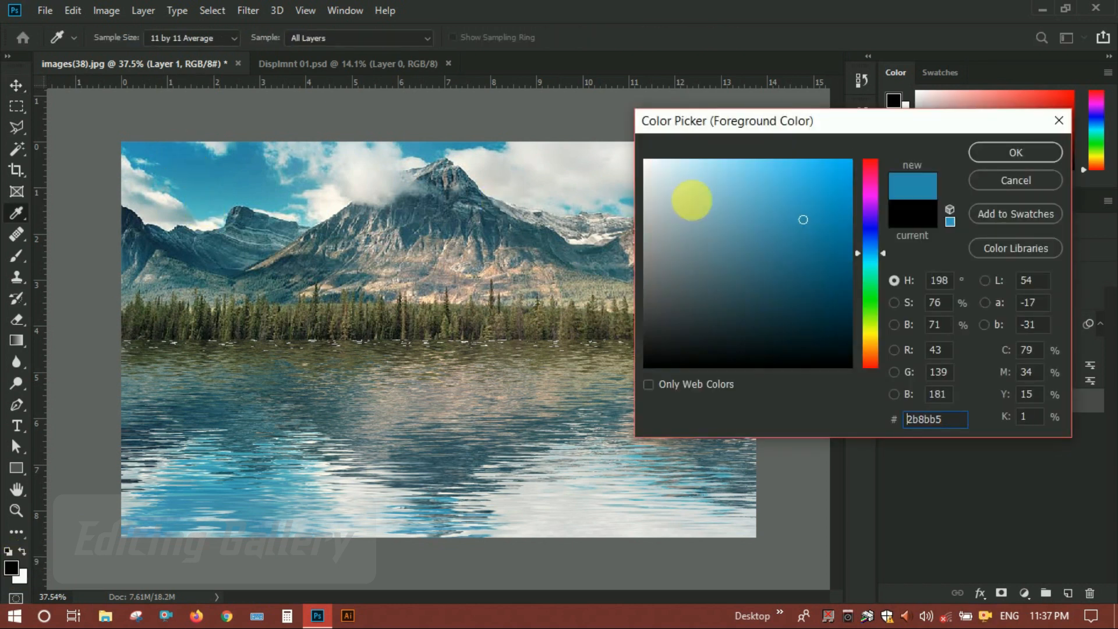
{"action": "left_click_drag", "start_coordinate": [807, 228], "coordinate": [800, 260]}
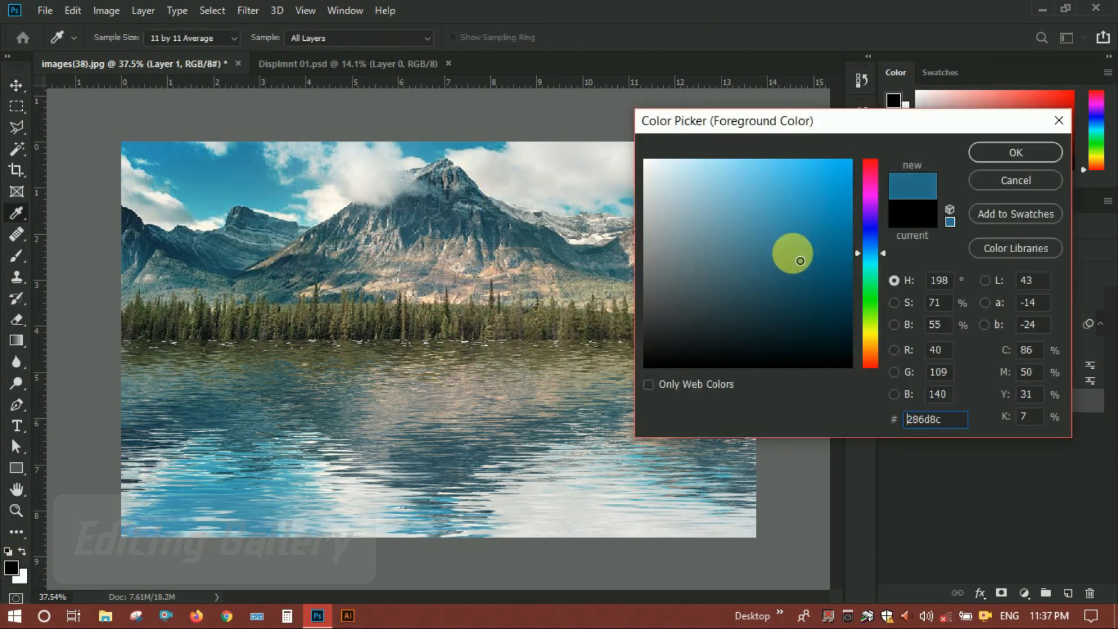
{"action": "left_click", "coordinate": [1002, 153]}
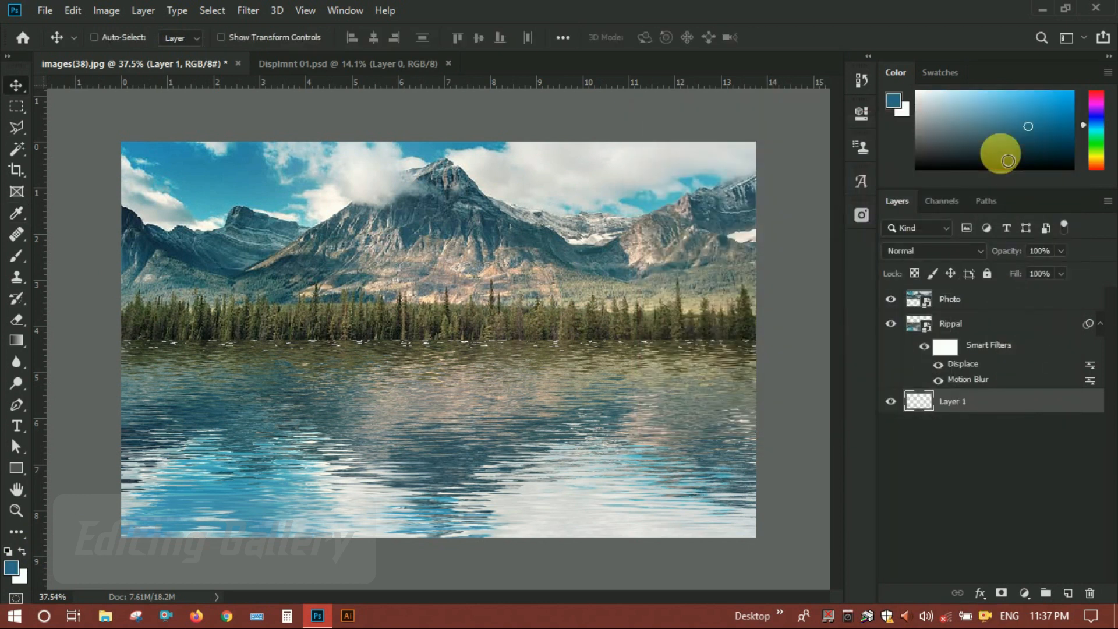
{"action": "key", "text": "alt+BackSpace"}
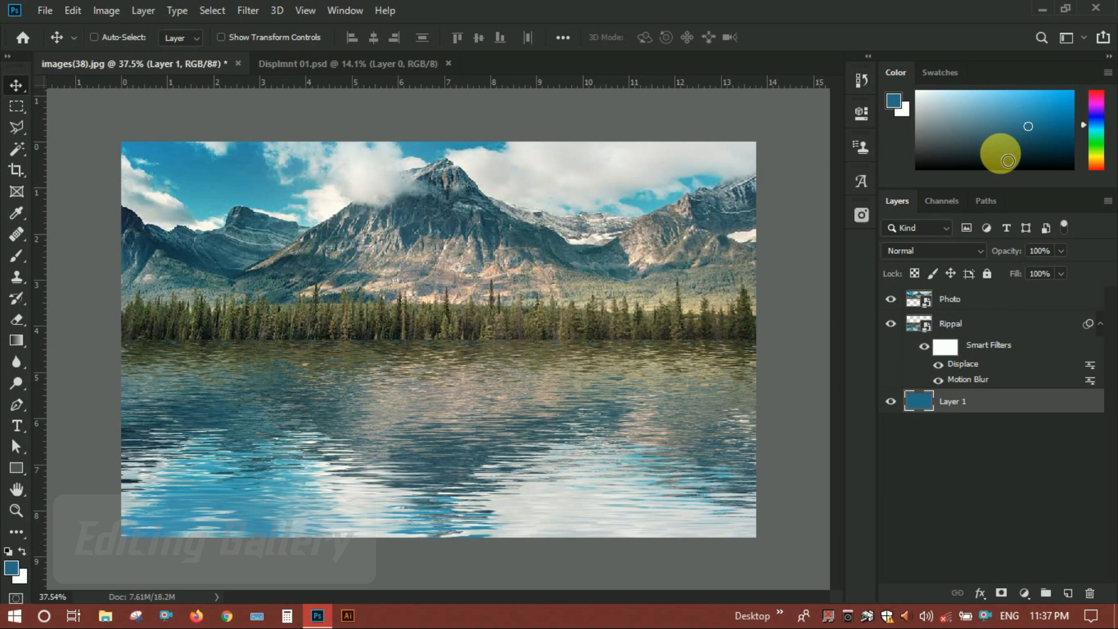
Draw a linear black-to-transparent gradient on Rippal's smart filter mask from the photo's bottom edge up to the shoreline
{"action": "left_click", "coordinate": [951, 350]}
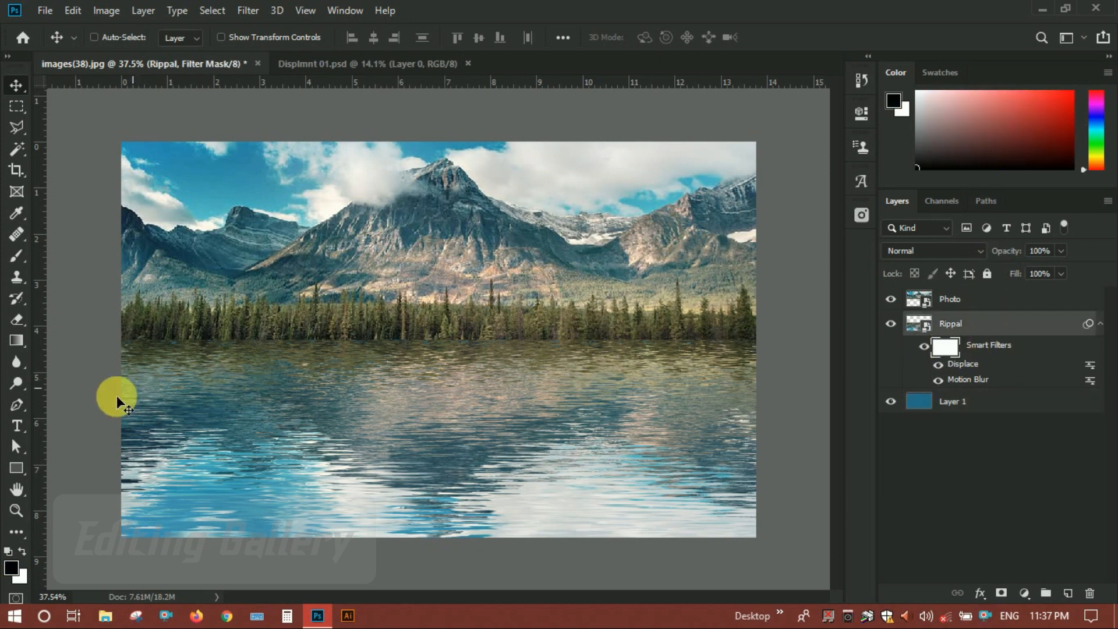
{"action": "left_click", "coordinate": [17, 340]}
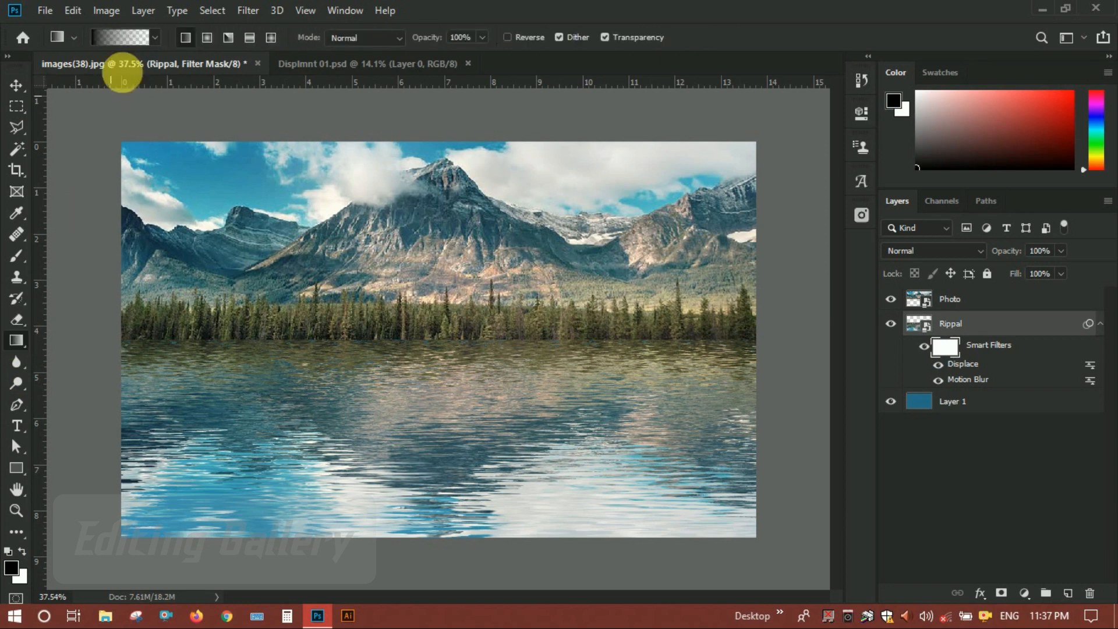
{"action": "left_click", "coordinate": [154, 38]}
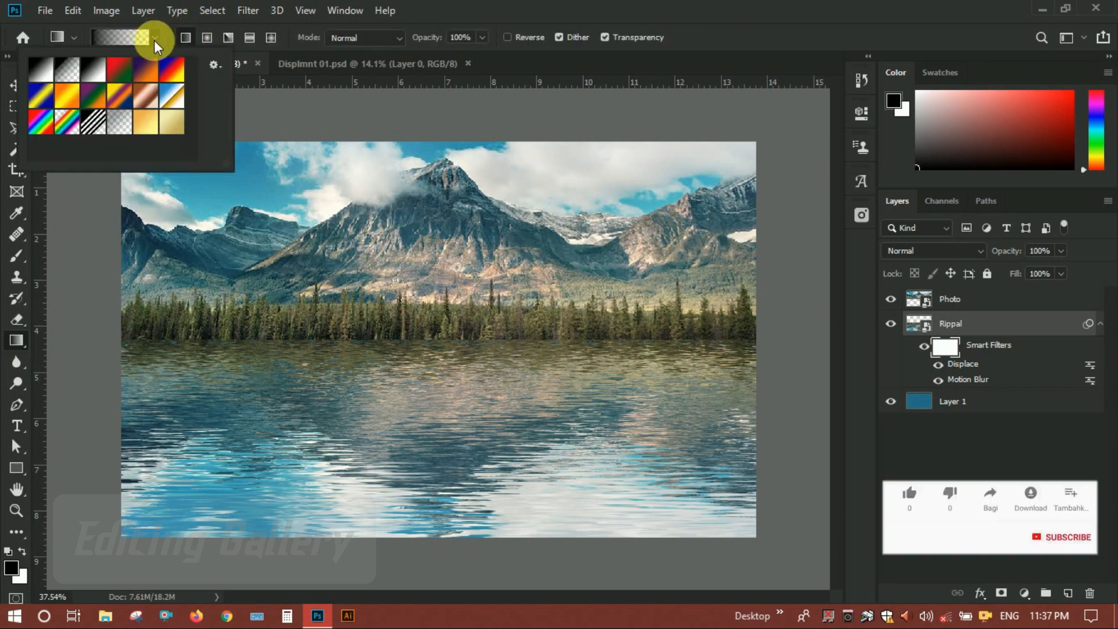
{"action": "left_click", "coordinate": [71, 72]}
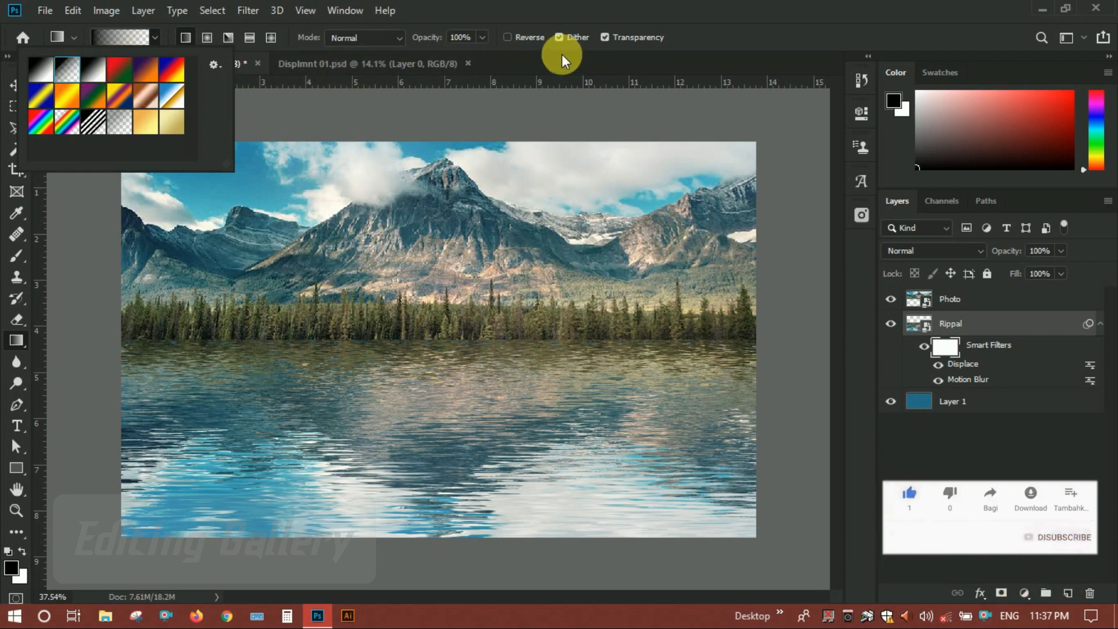
{"action": "left_click", "coordinate": [712, 27]}
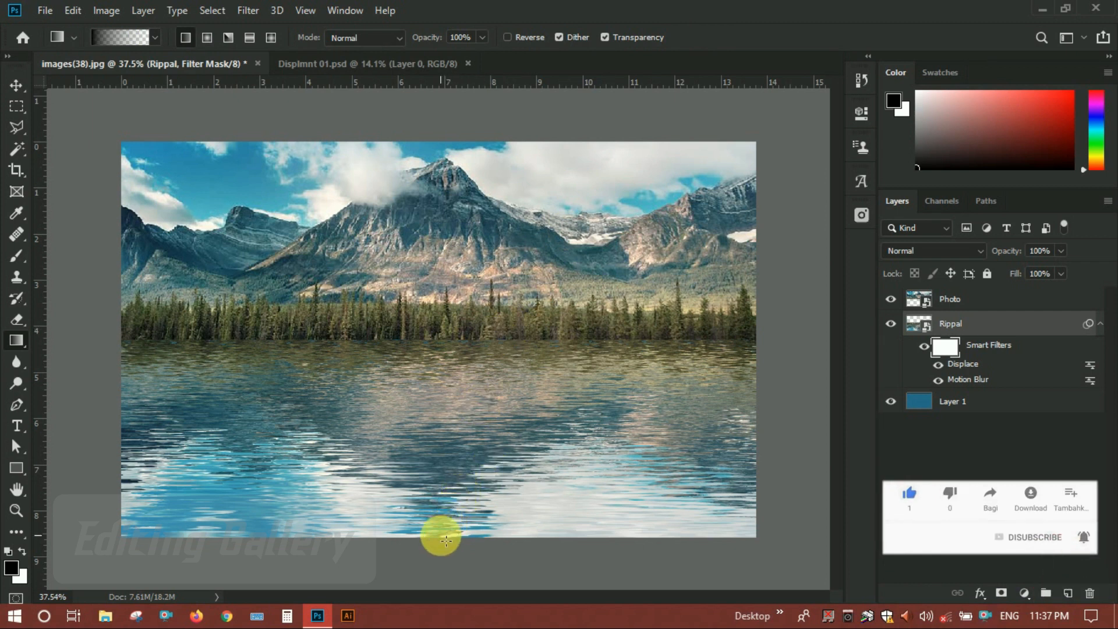
{"action": "left_click_drag", "start_coordinate": [450, 527], "coordinate": [452, 345]}
Add a layer mask to Rippal and fade it with a black-to-transparent gradient from the photo's bottom edge up to the shoreline
{"action": "left_click", "coordinate": [960, 323]}
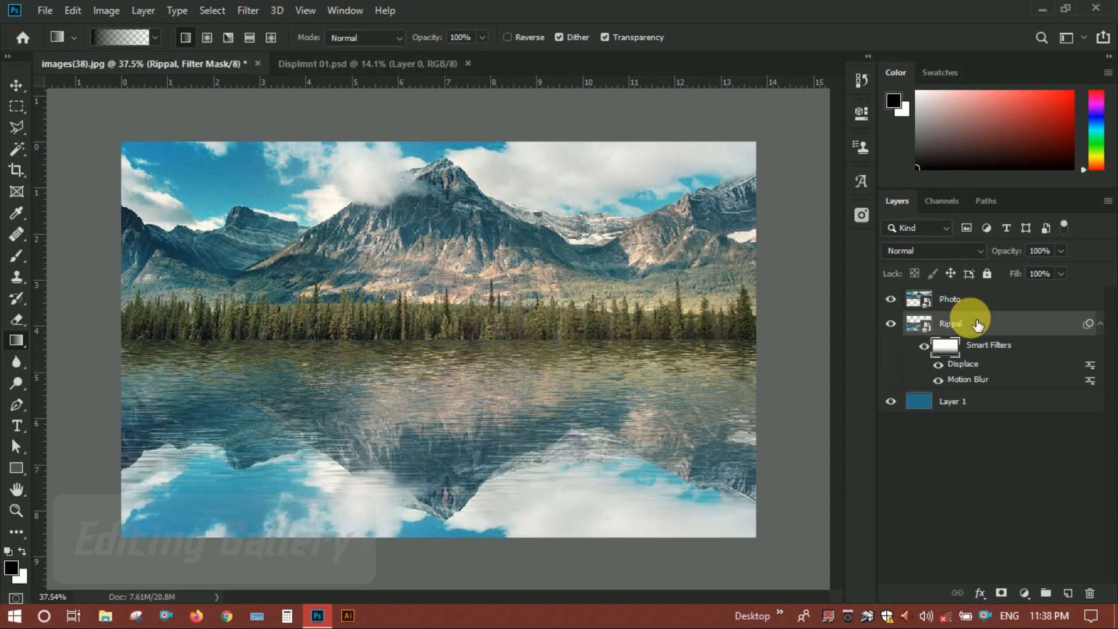
{"action": "left_click", "coordinate": [1001, 593]}
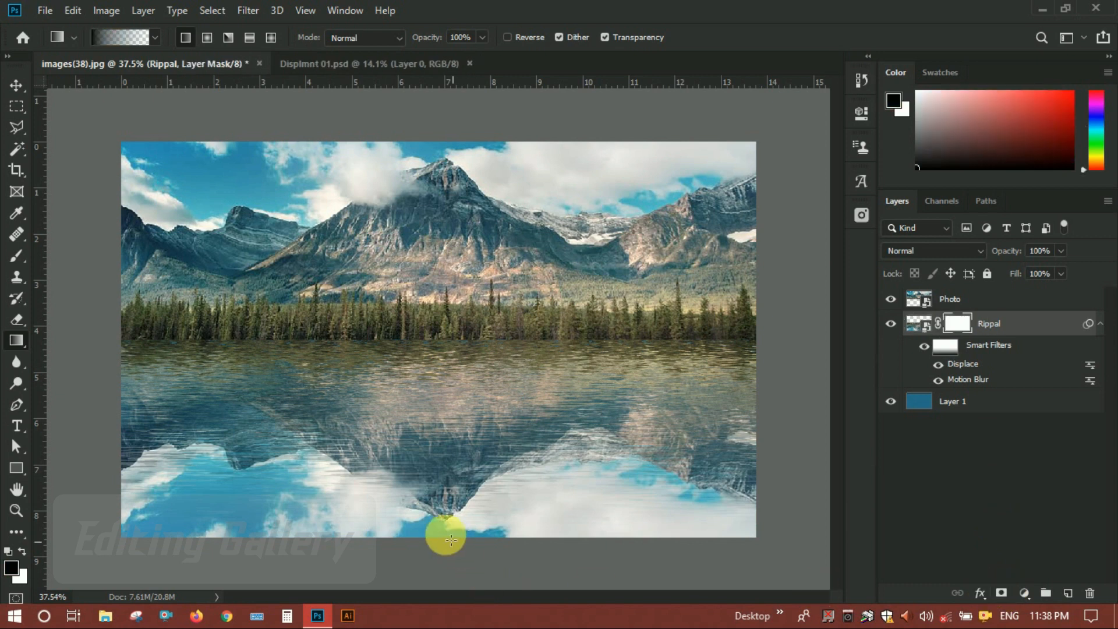
{"action": "left_click_drag", "start_coordinate": [436, 535], "coordinate": [439, 347]}
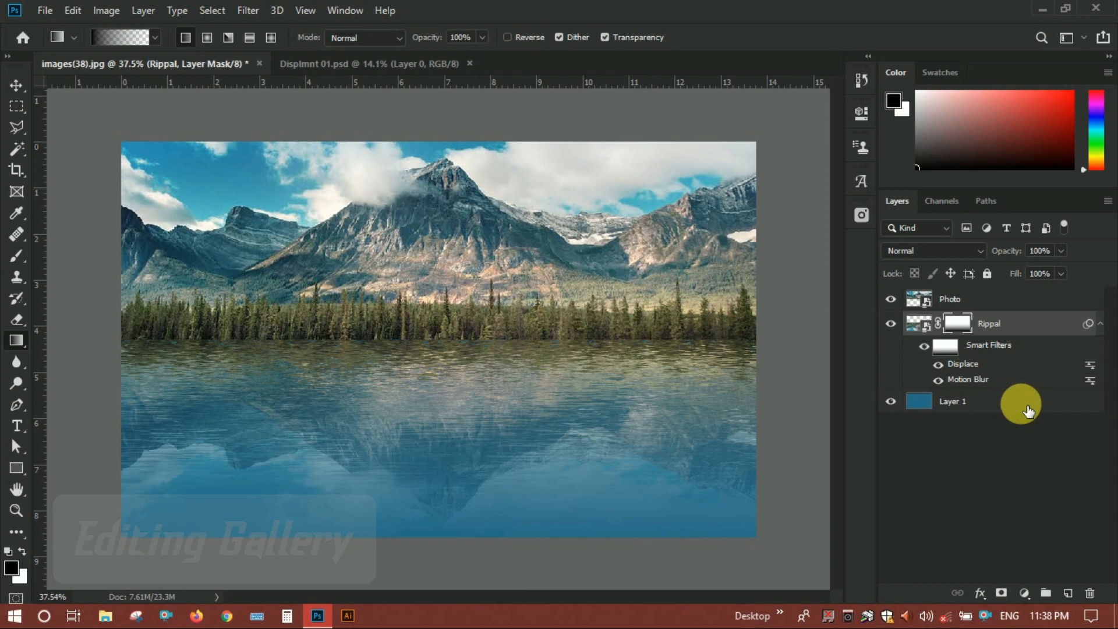
Add a layer above the blue fill layer, fill a full-width strip along the shoreline with black, and deselect
{"action": "left_click", "coordinate": [999, 408]}
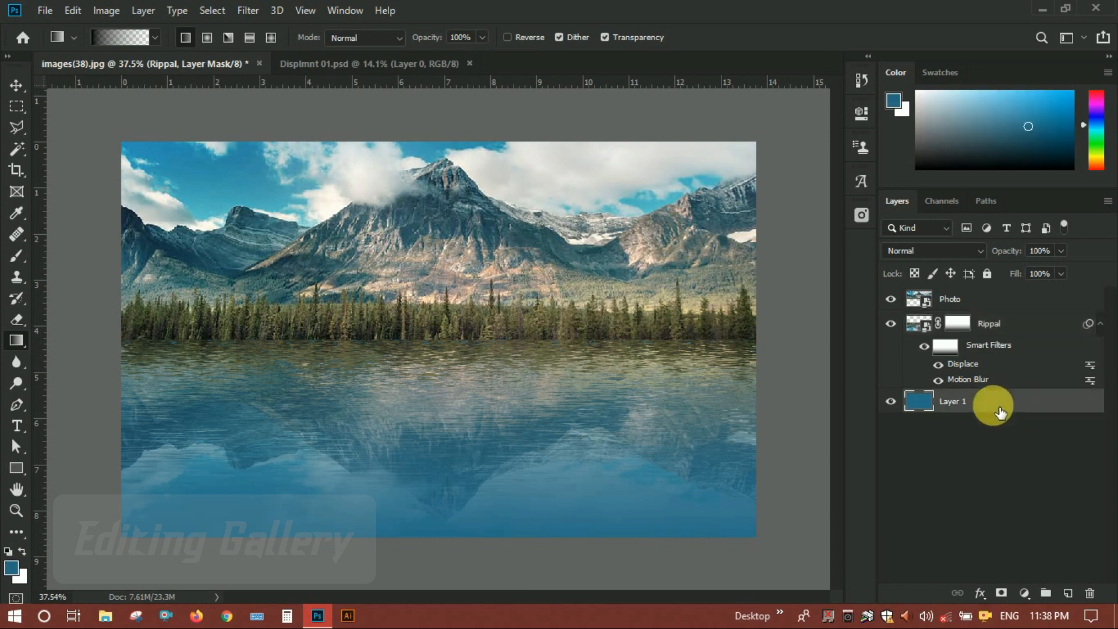
{"action": "left_click", "coordinate": [1067, 593]}
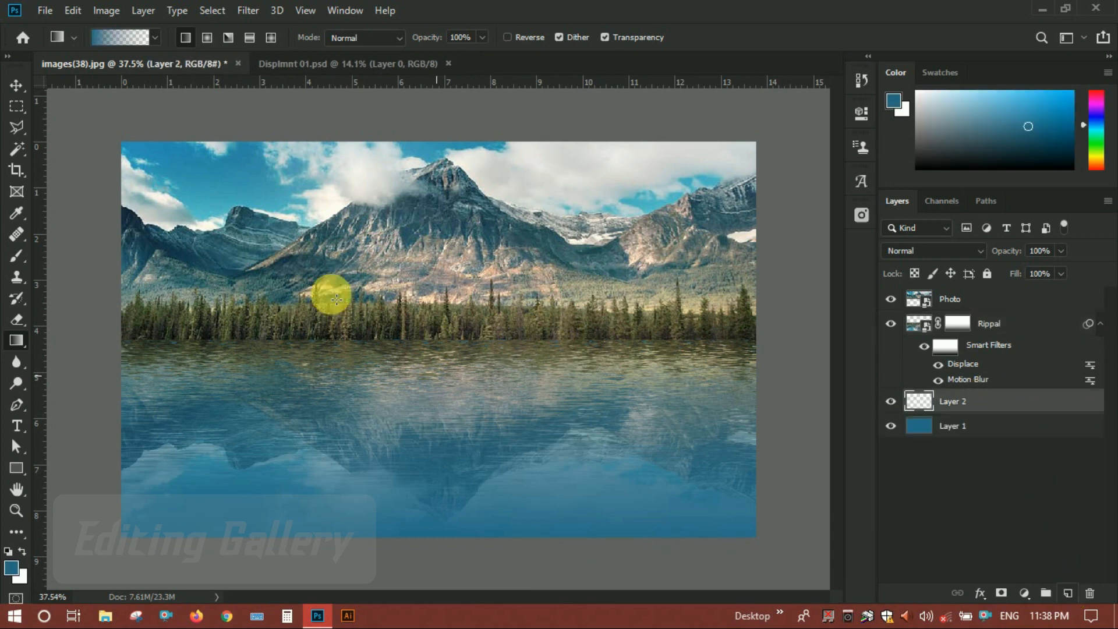
{"action": "left_click", "coordinate": [17, 106]}
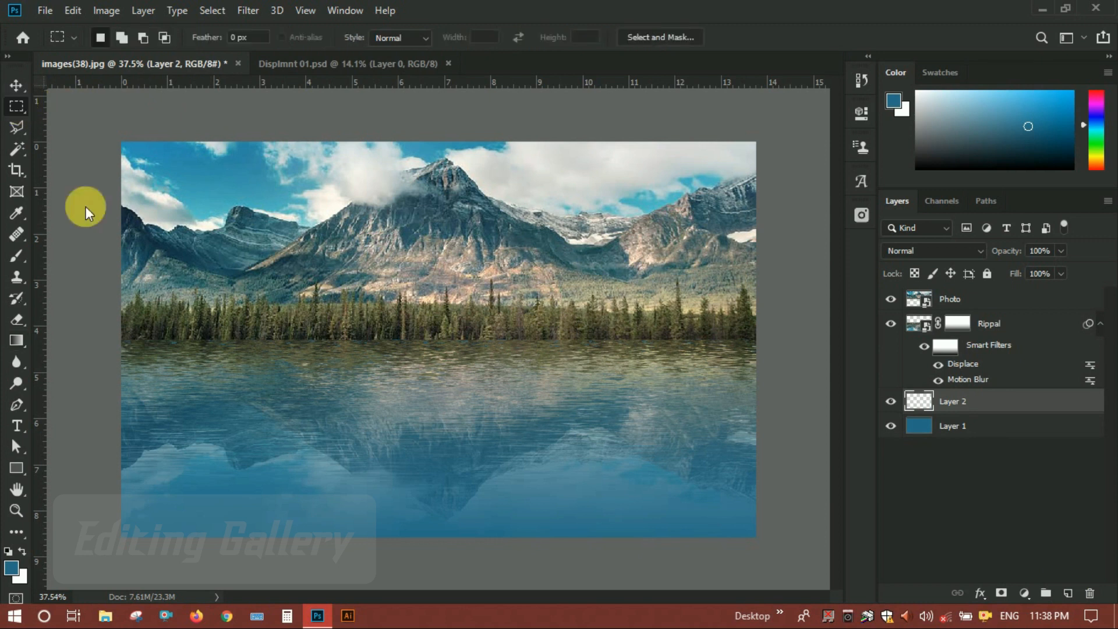
{"action": "left_click_drag", "start_coordinate": [120, 330], "coordinate": [769, 368]}
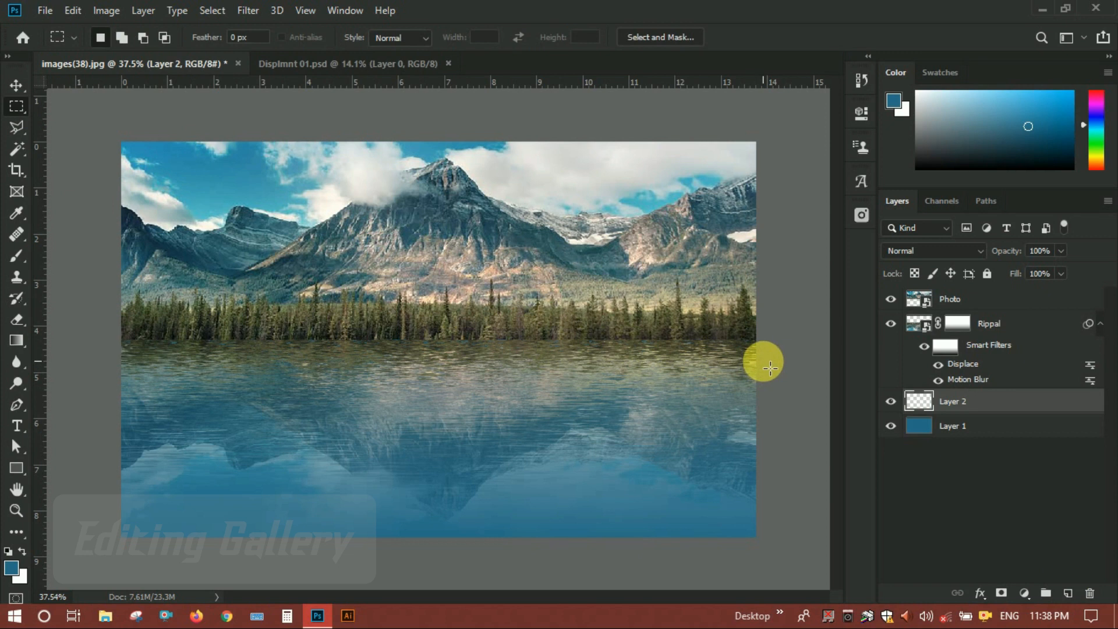
{"action": "left_click", "coordinate": [8, 551]}
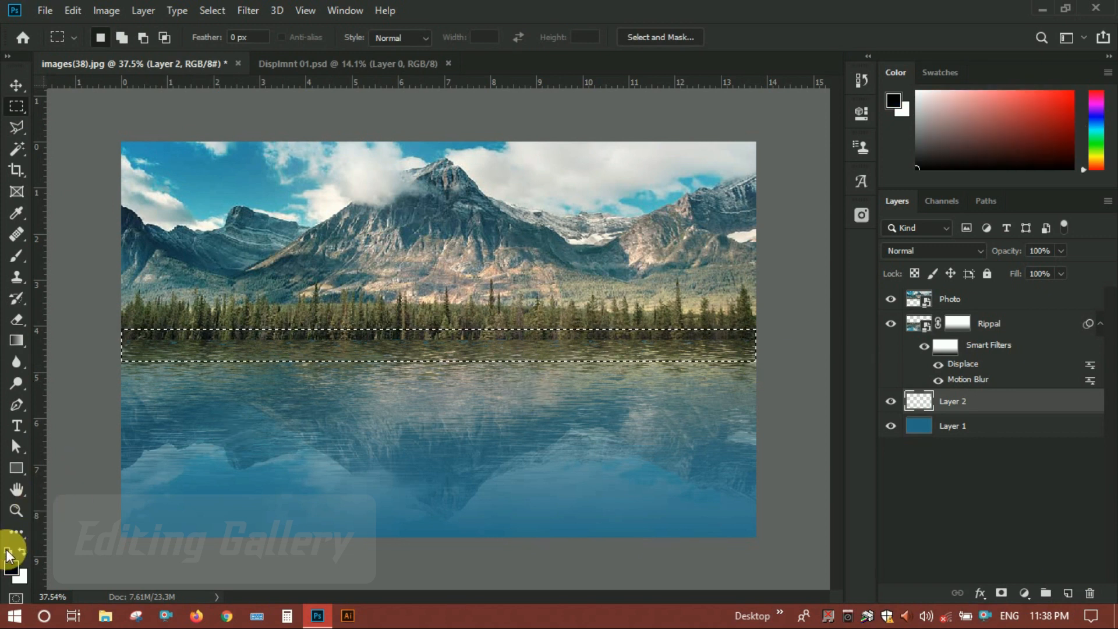
{"action": "key", "text": "alt+BackSpace"}
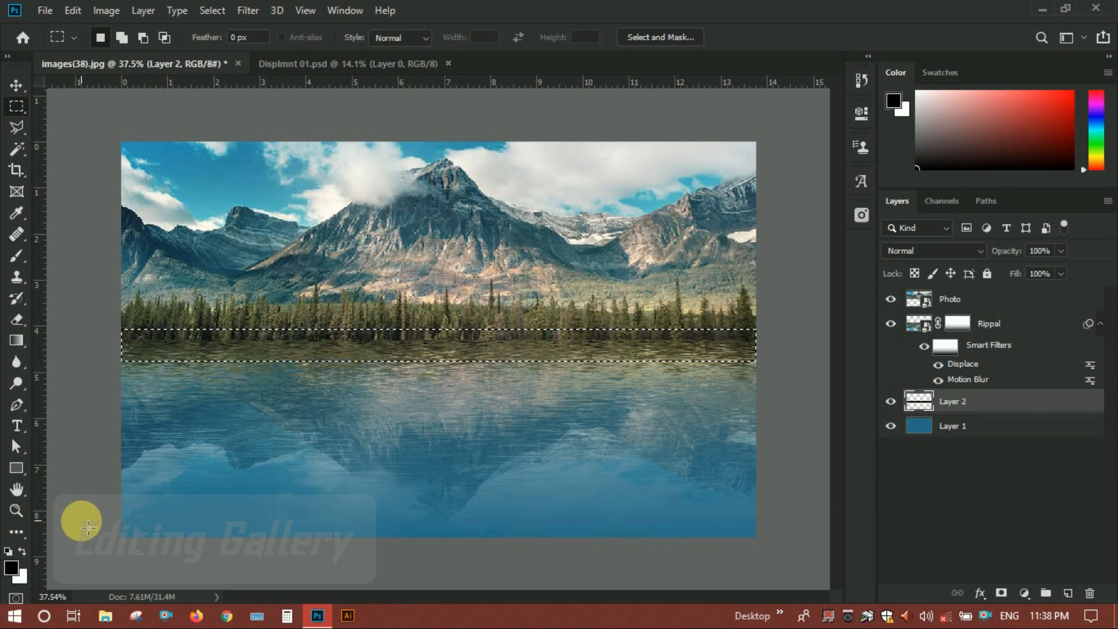
{"action": "key", "text": "ctrl+d"}
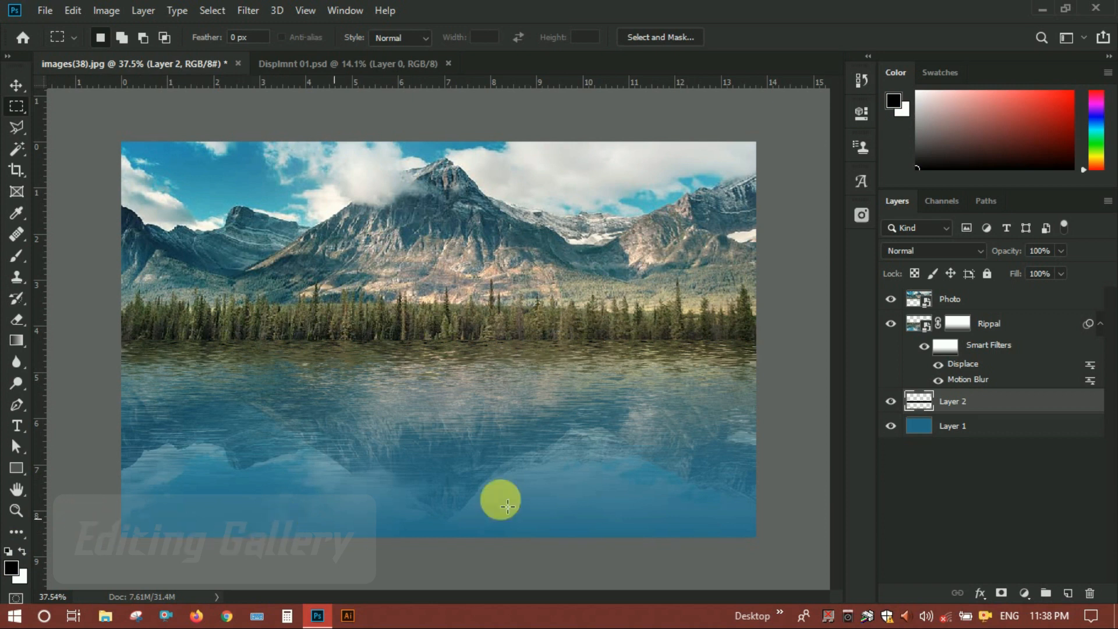
On a new layer above Rippal, fill a thin full-width shoreline selection, feathered by 20 pixels, with black
{"action": "left_click", "coordinate": [989, 322]}
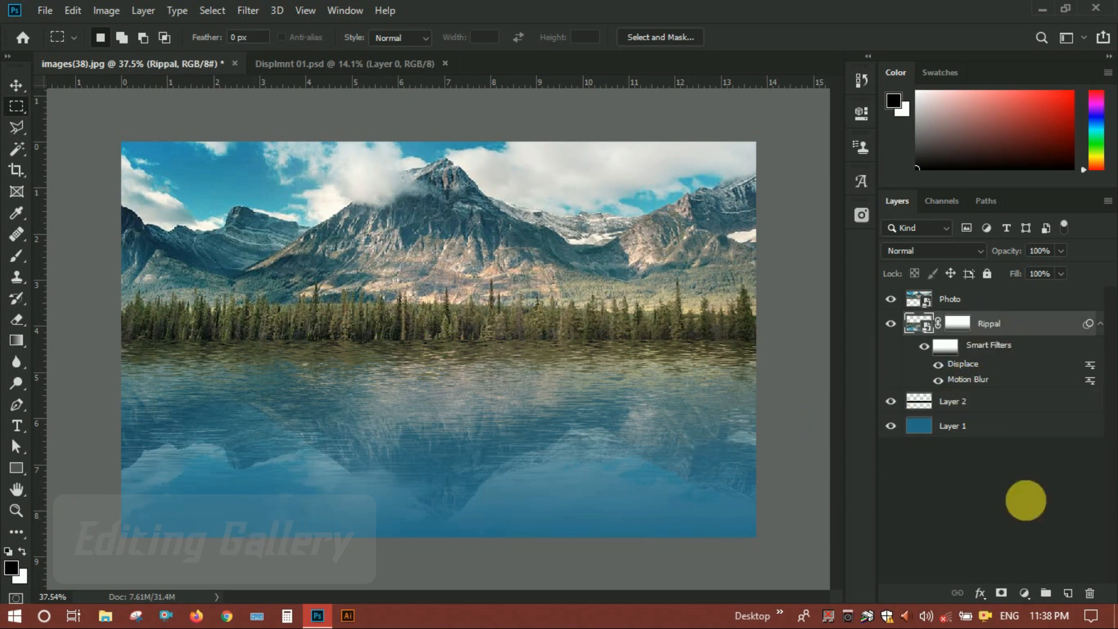
{"action": "left_click", "coordinate": [1068, 593]}
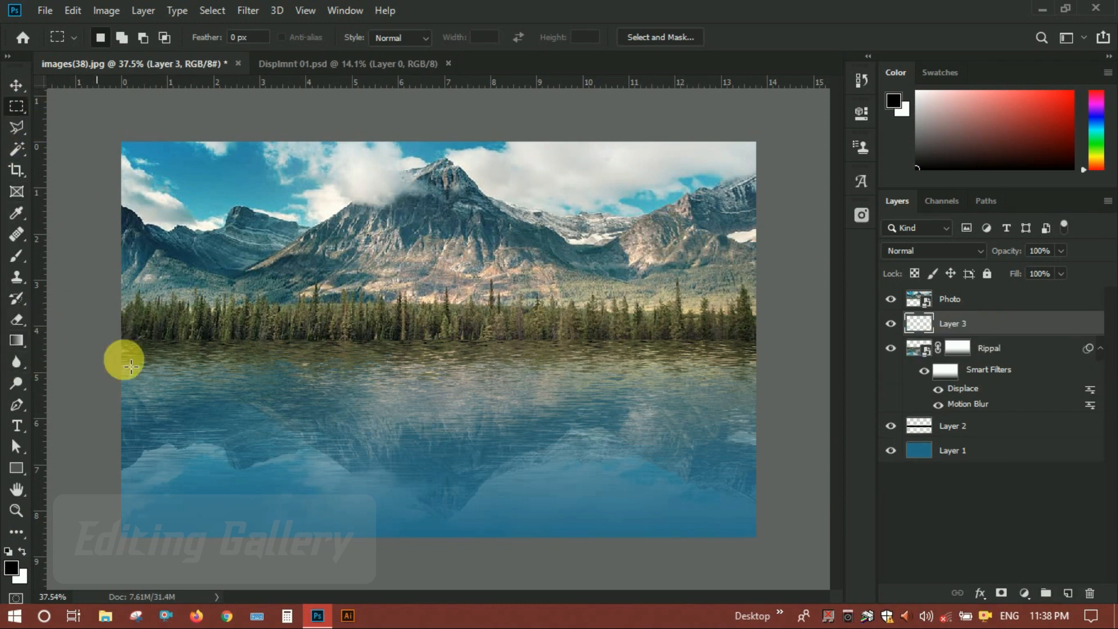
{"action": "left_click_drag", "start_coordinate": [119, 333], "coordinate": [772, 357]}
{"action": "right_click", "coordinate": [705, 345]}
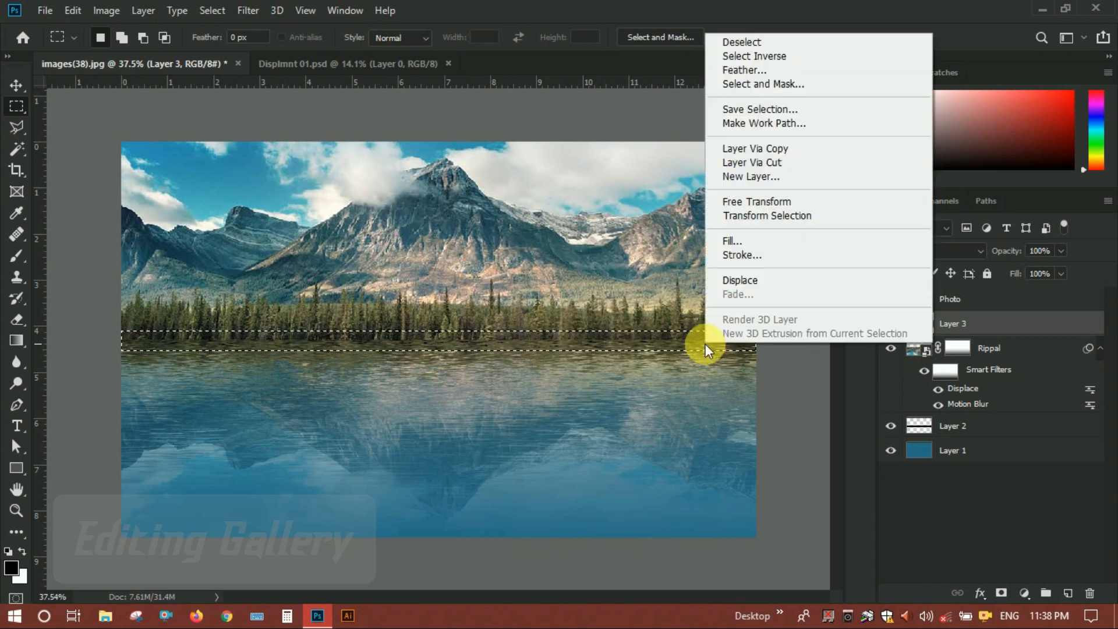
{"action": "left_click", "coordinate": [748, 73]}
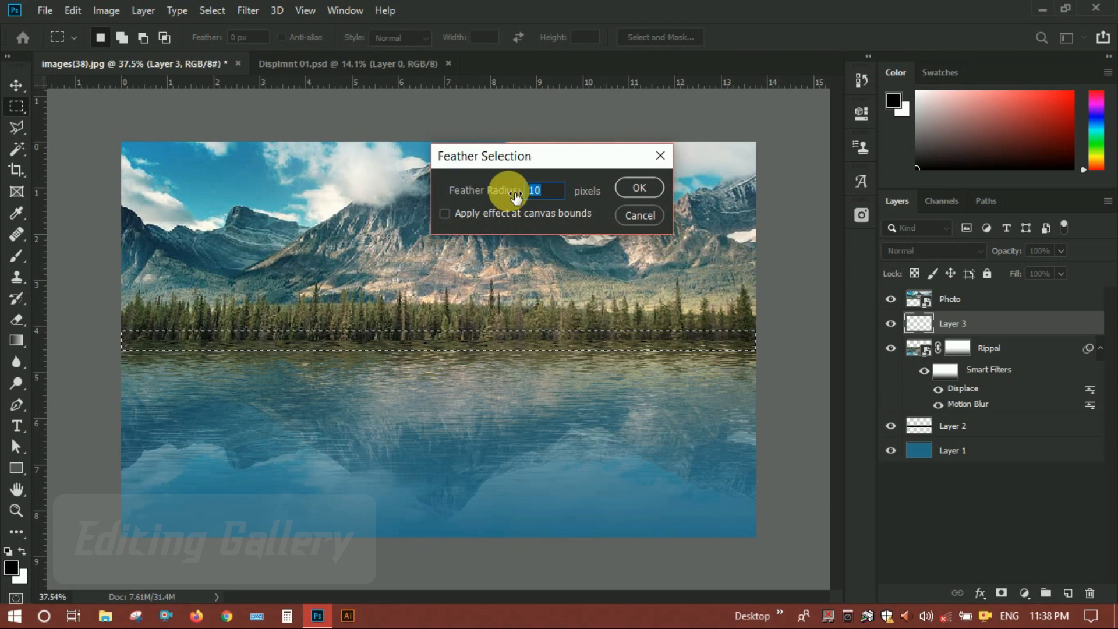
{"action": "type", "text": "20"}
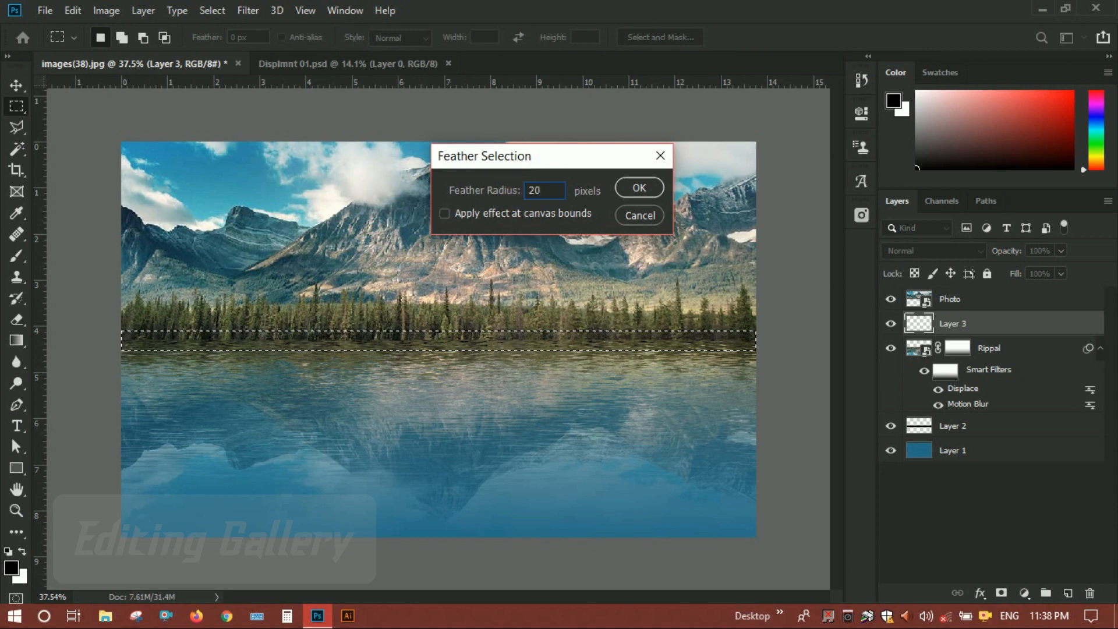
{"action": "left_click", "coordinate": [632, 182]}
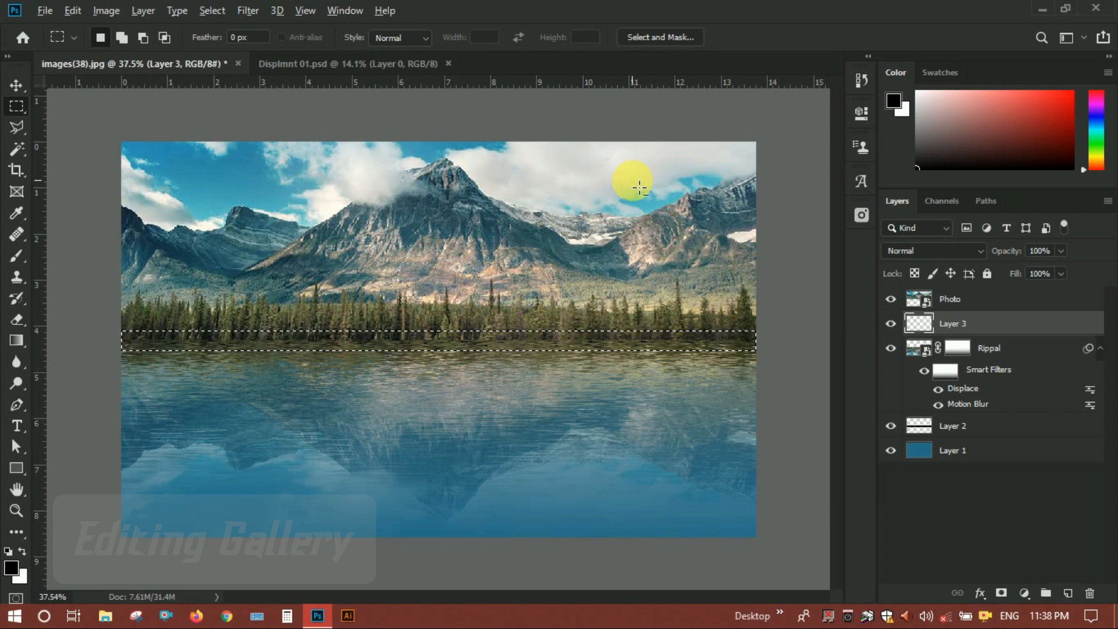
{"action": "key", "text": "alt+BackSpace"}
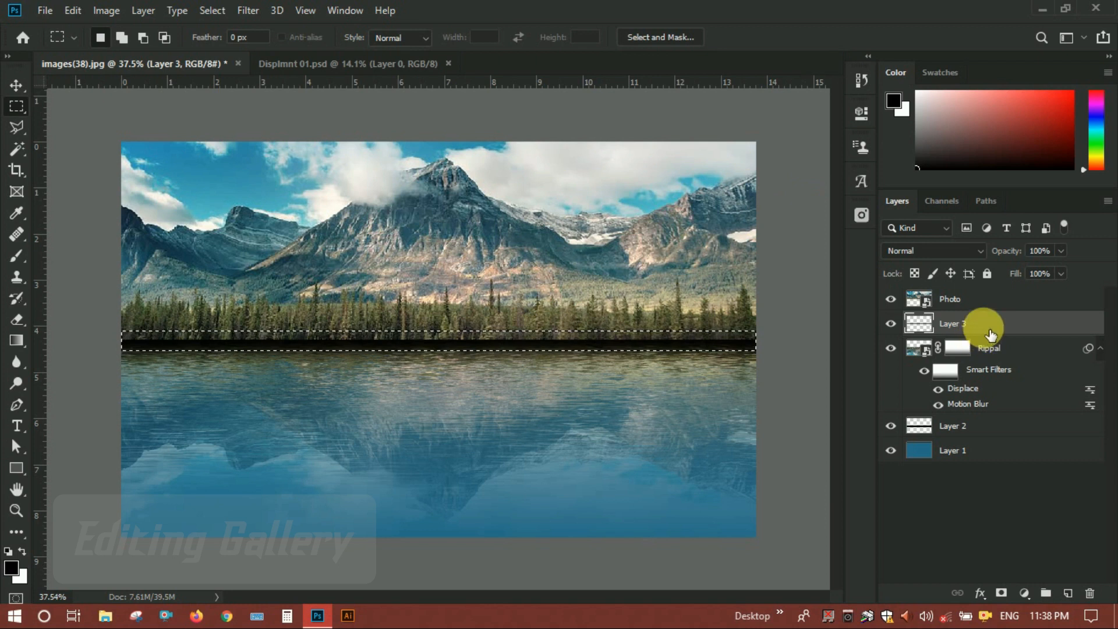
Move the feathered black shoreline strip, Layer 3, above the Photo layer in the layer stack
{"action": "mouse_move", "coordinate": [996, 326]}
{"action": "left_mouse_down"}
{"action": "mouse_move", "coordinate": [994, 292]}
{"action": "mouse_move", "coordinate": [1002, 306]}
{"action": "left_mouse_up"}
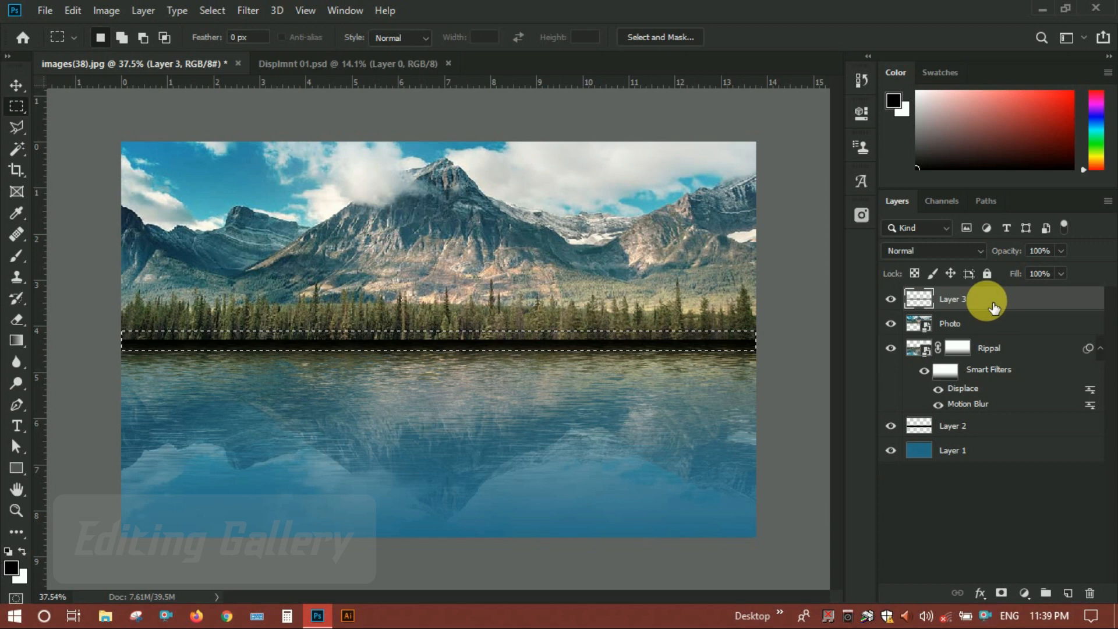
{"action": "double_click", "coordinate": [994, 300]}
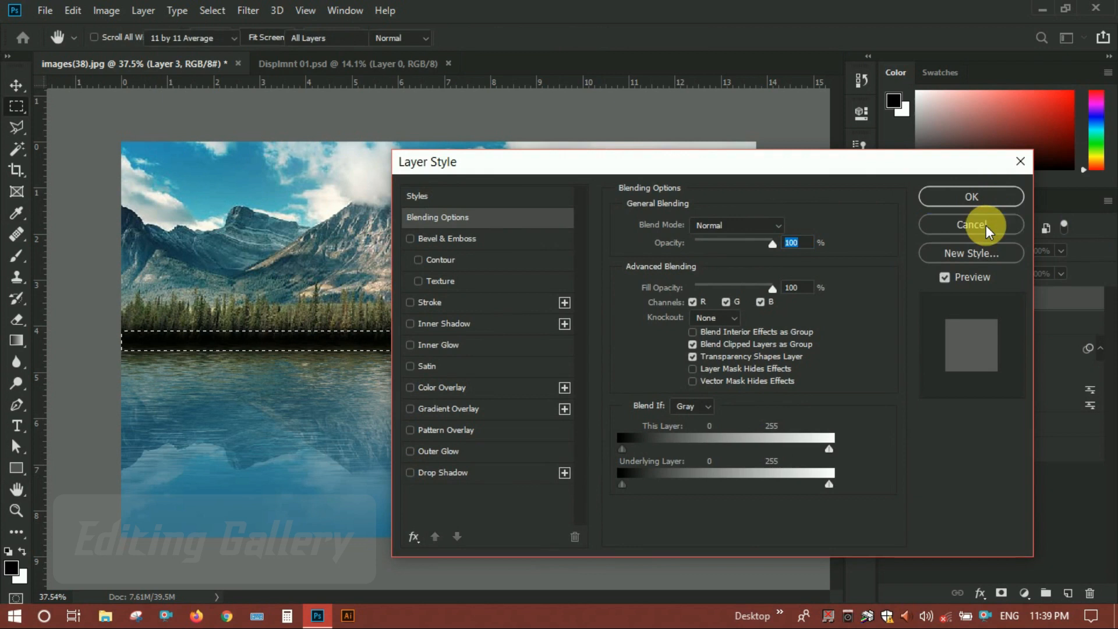
{"action": "left_click", "coordinate": [986, 225]}
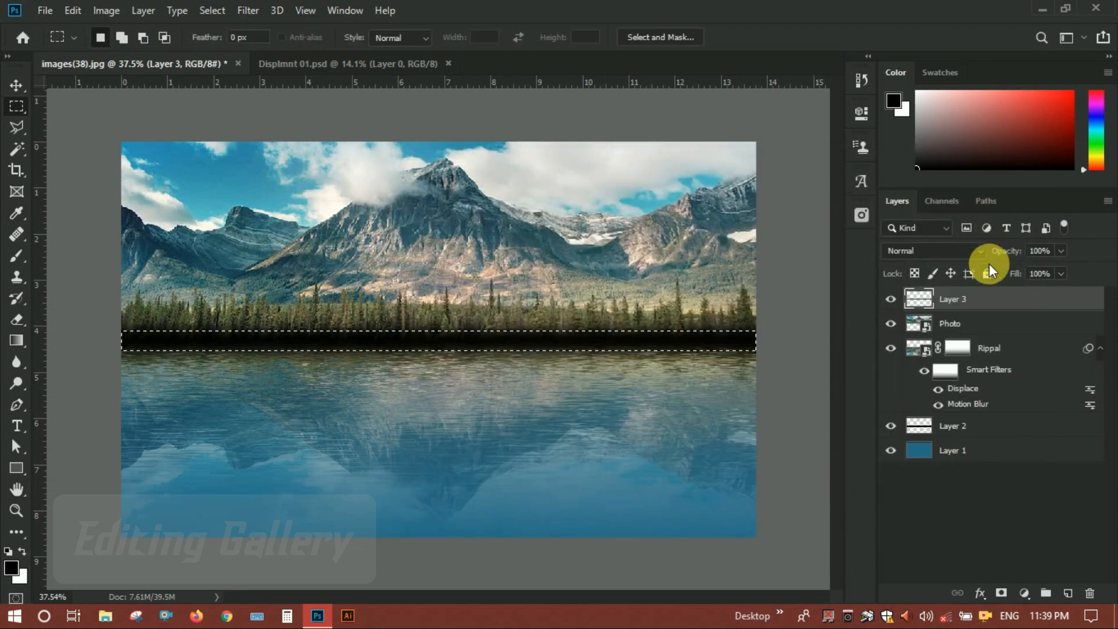
Reduce the opacity of the black shoreline strip on Layer 3 to 58% and deselect
{"action": "left_click", "coordinate": [1023, 252]}
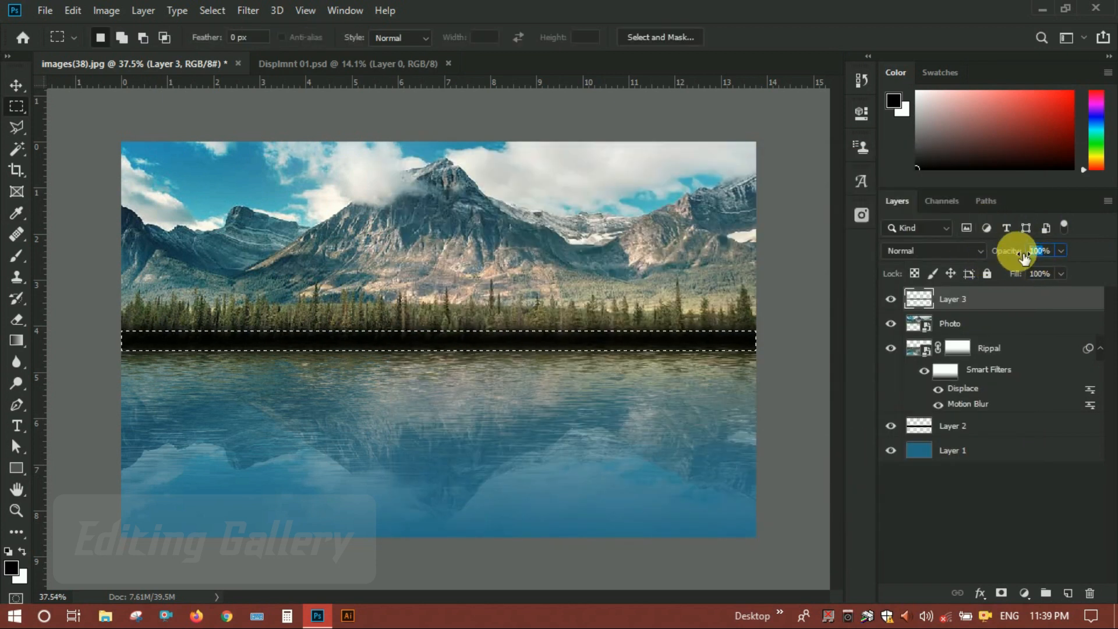
{"action": "left_click_drag", "start_coordinate": [1024, 256], "coordinate": [1024, 256]}
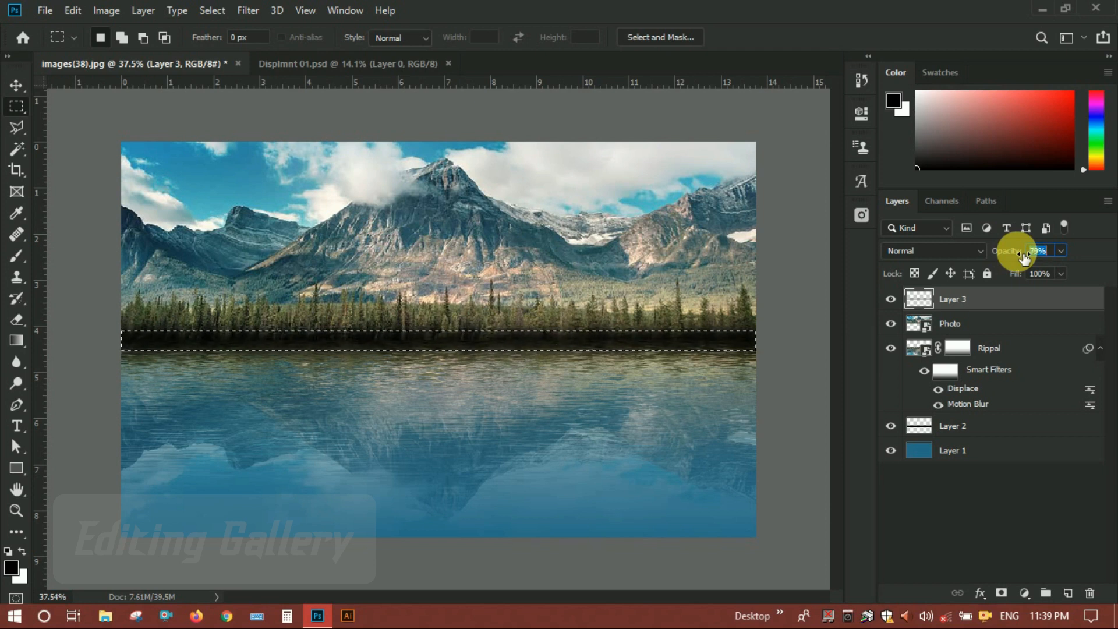
{"action": "left_click_drag", "start_coordinate": [1024, 256], "coordinate": [1025, 256]}
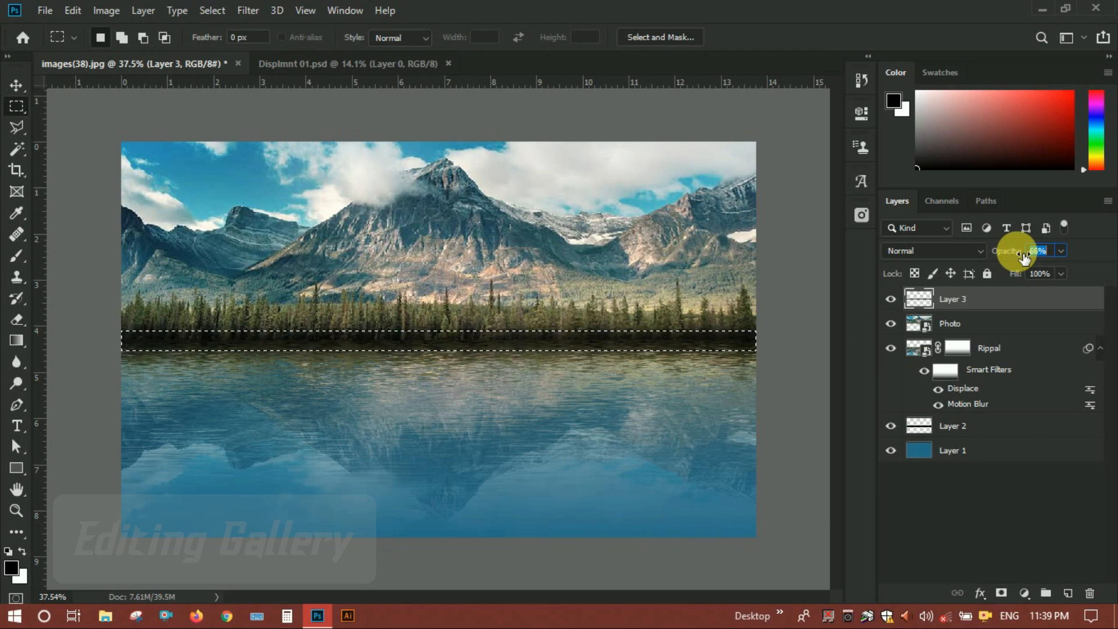
{"action": "left_click_drag", "start_coordinate": [1024, 256], "coordinate": [1024, 256]}
{"action": "key", "text": "ctrl+d"}
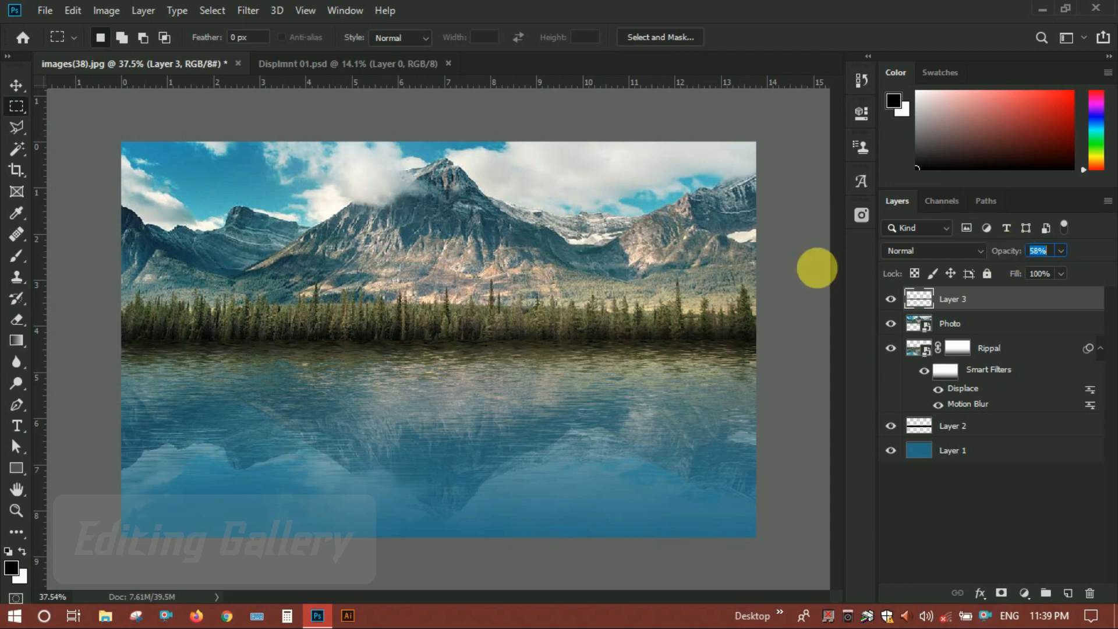
{"action": "left_click", "coordinate": [20, 86]}
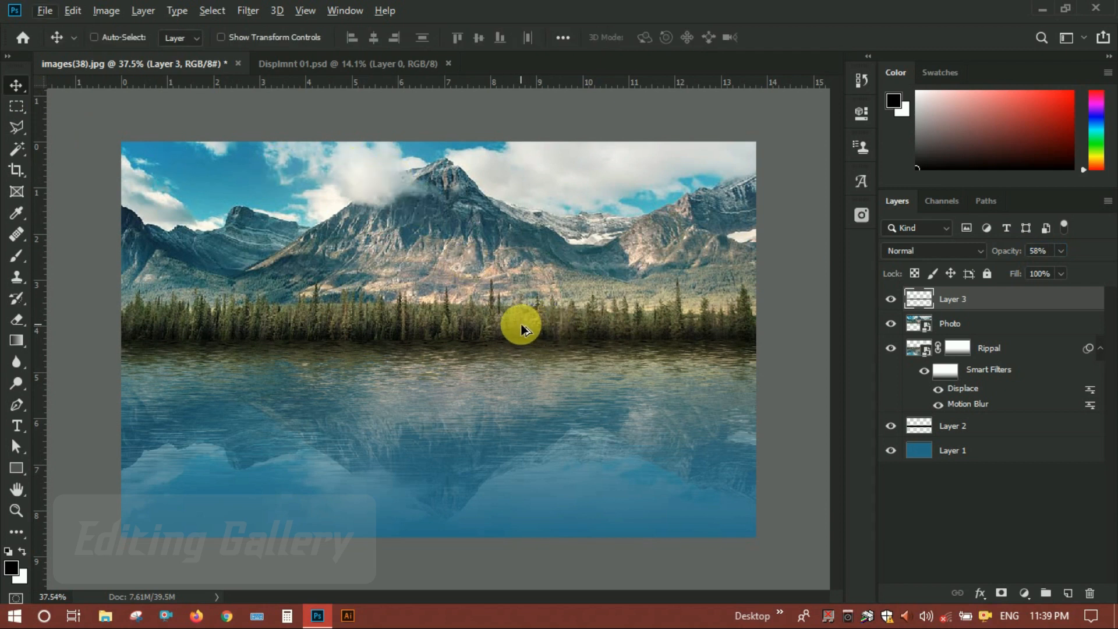
{"action": "scroll", "coordinate": [521, 323], "scroll_direction": "up", "scroll_amount": 1}
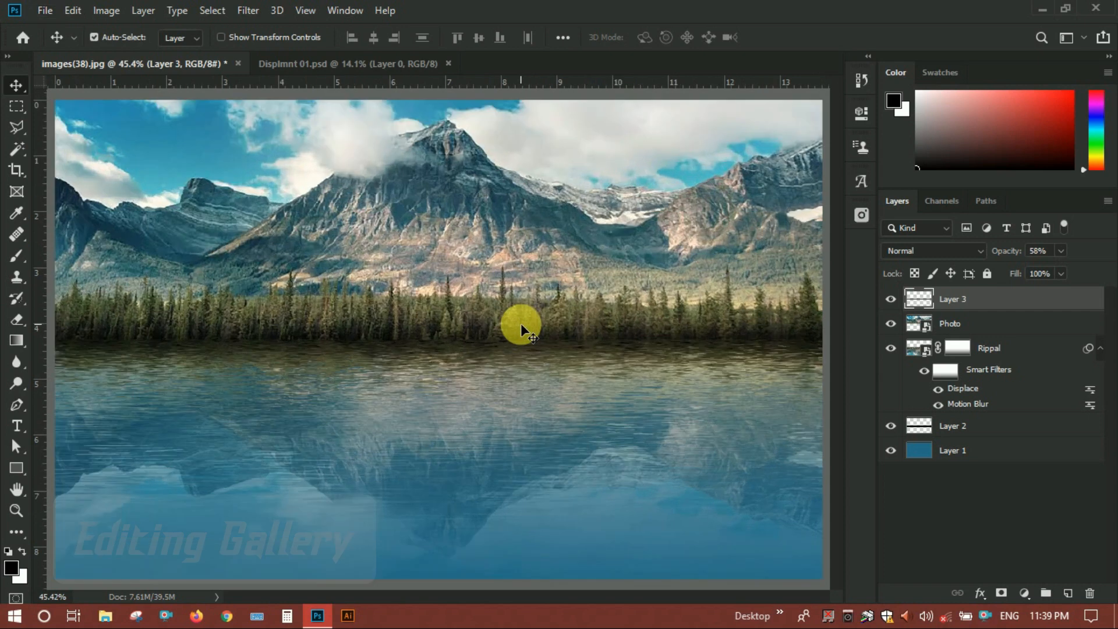